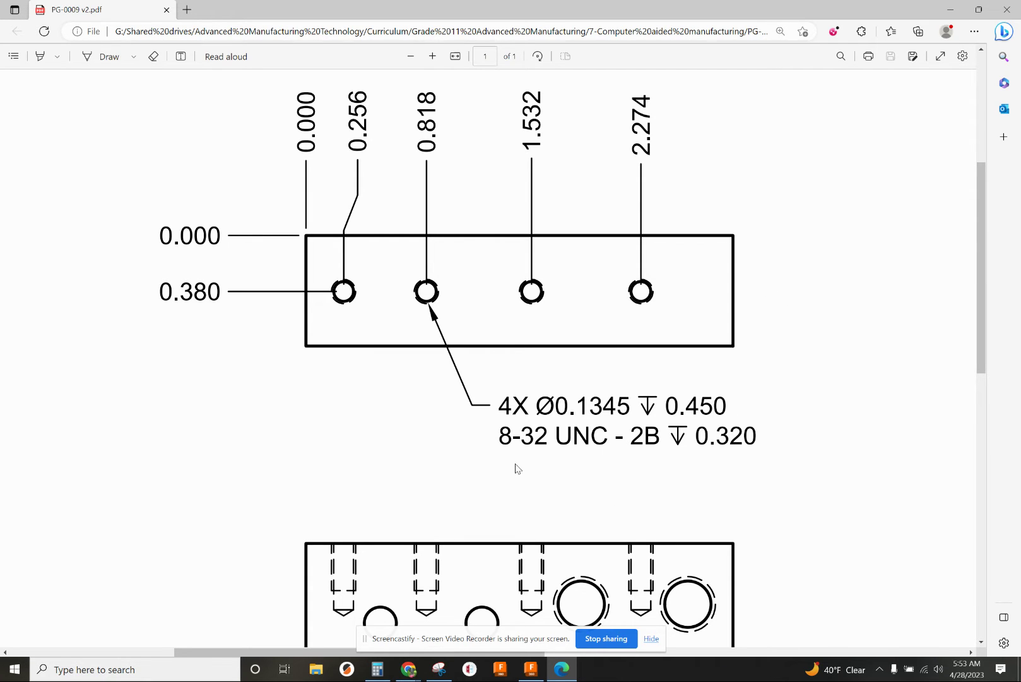
Step: Examine the diameter and thread callout for the four tapped holes in the PDF drawing
scroll(442, 511, down, 2)
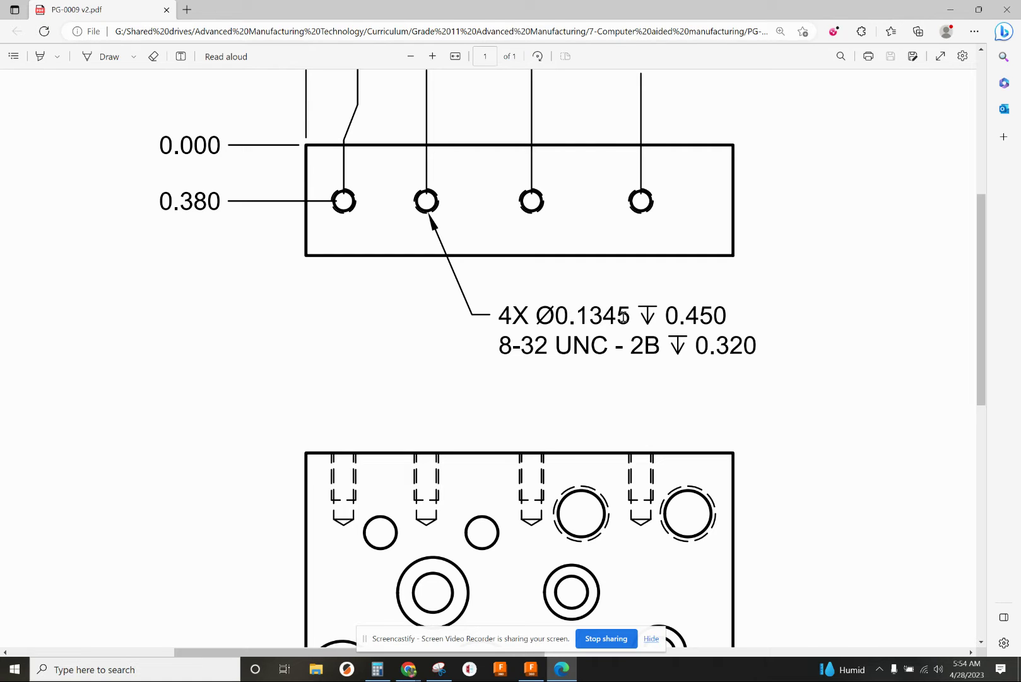
drag(633, 316, 575, 317)
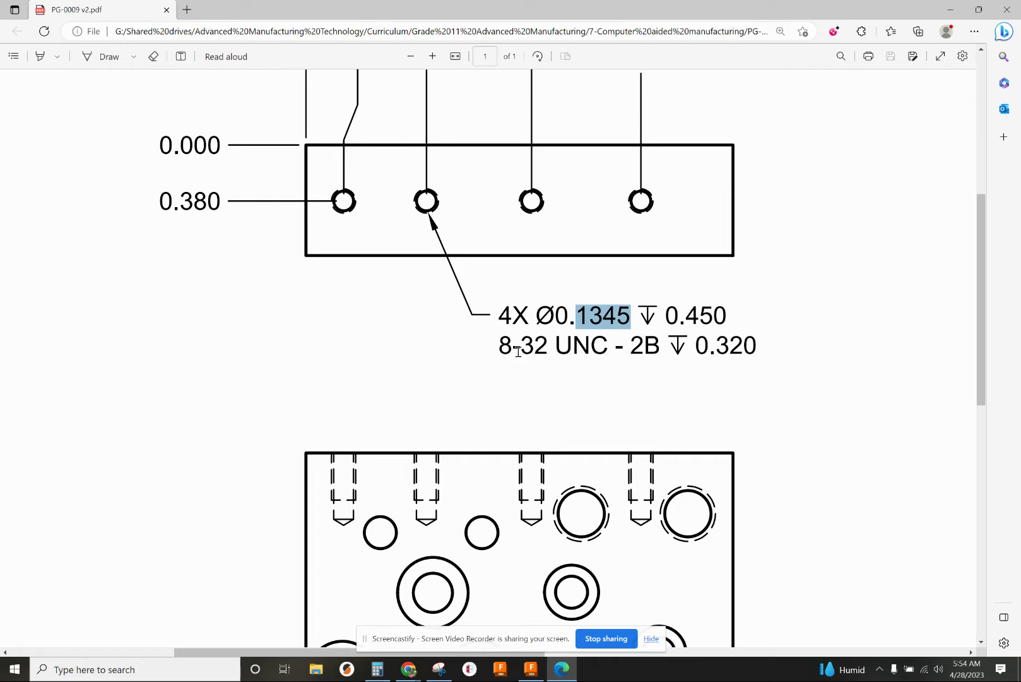
click(826, 477)
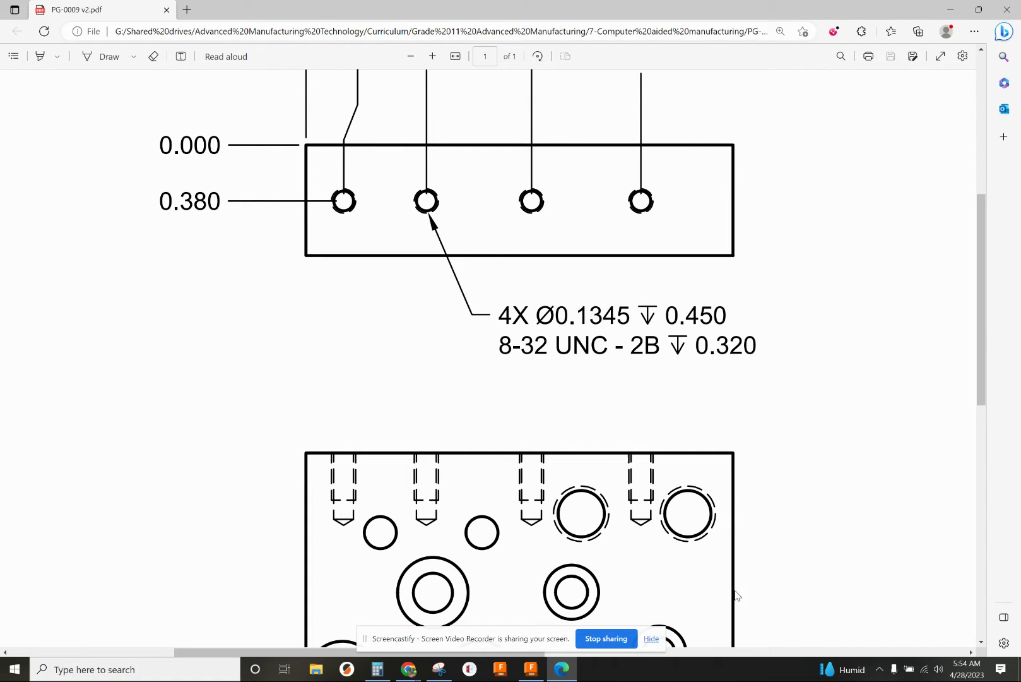
Step: Switch to Fusion 360 and start a Drill operation with the 1/4" 90° spot drill
click(530, 670)
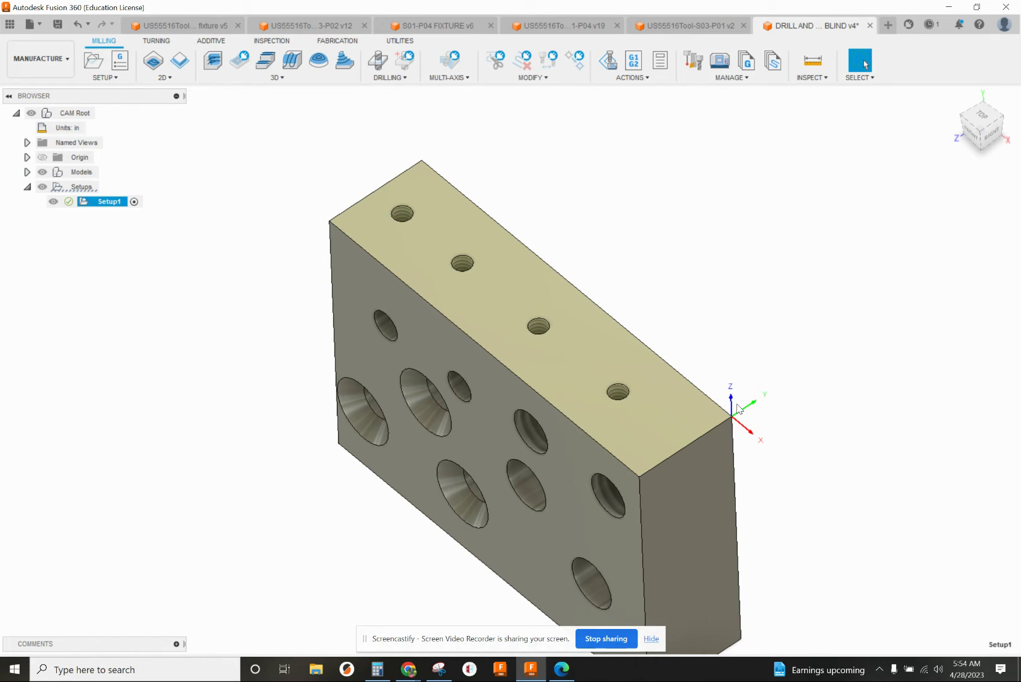
mouse_move(913, 593)
shift+middle_down()
mouse_move(741, 451)
mouse_move(785, 511)
mouse_move(771, 511)
mouse_move(761, 480)
mouse_move(546, 398)
mouse_move(604, 335)
mouse_move(590, 265)
mouse_move(608, 333)
shift+middle_up()
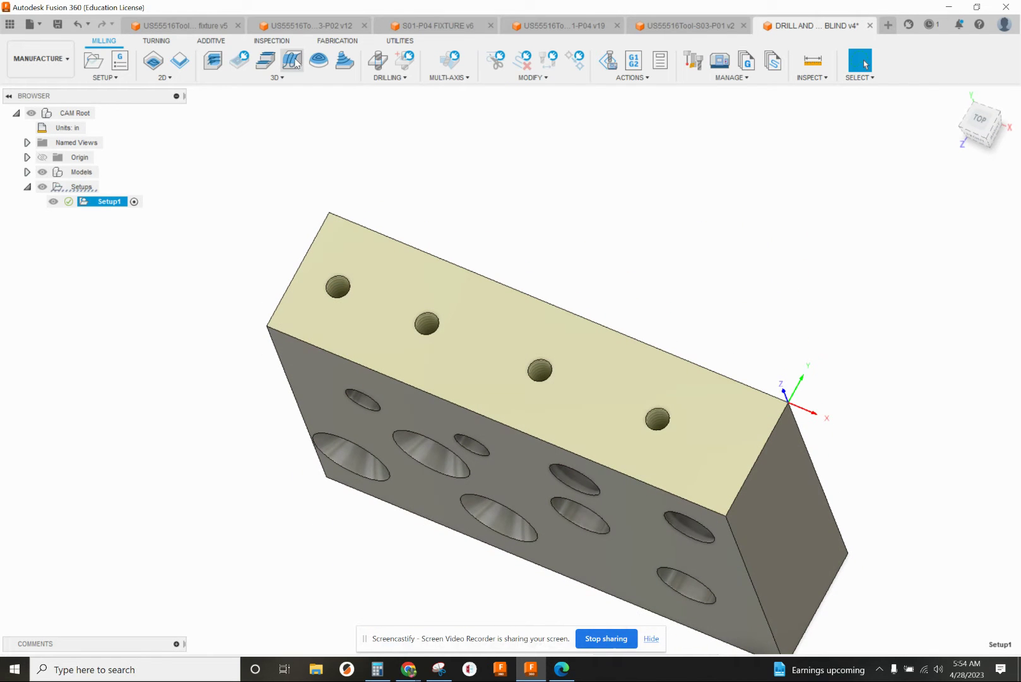
click(381, 63)
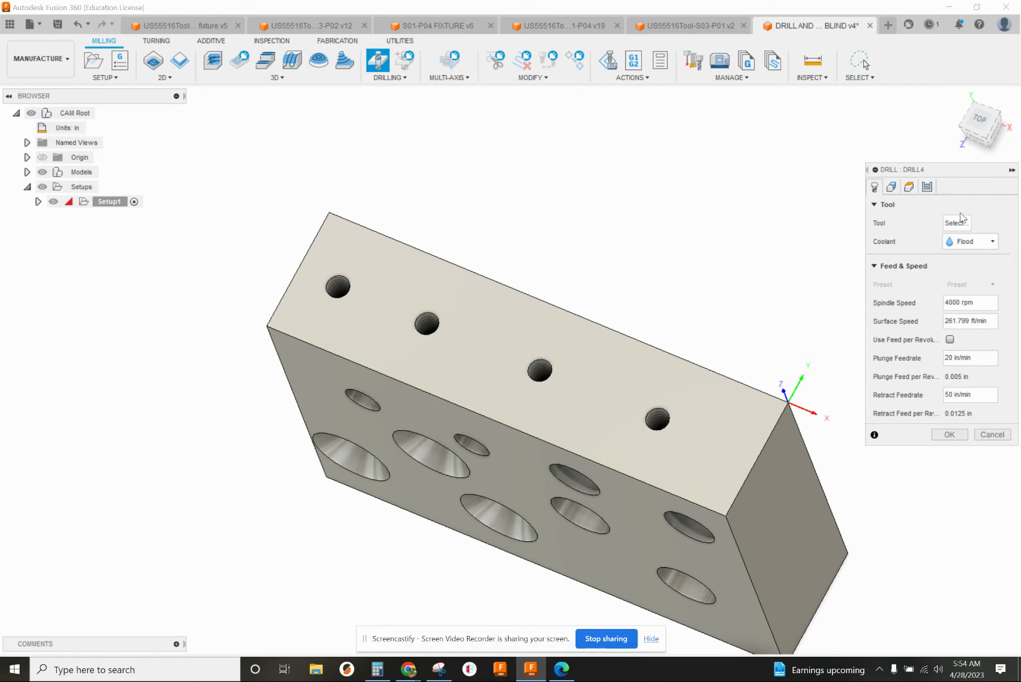
click(956, 222)
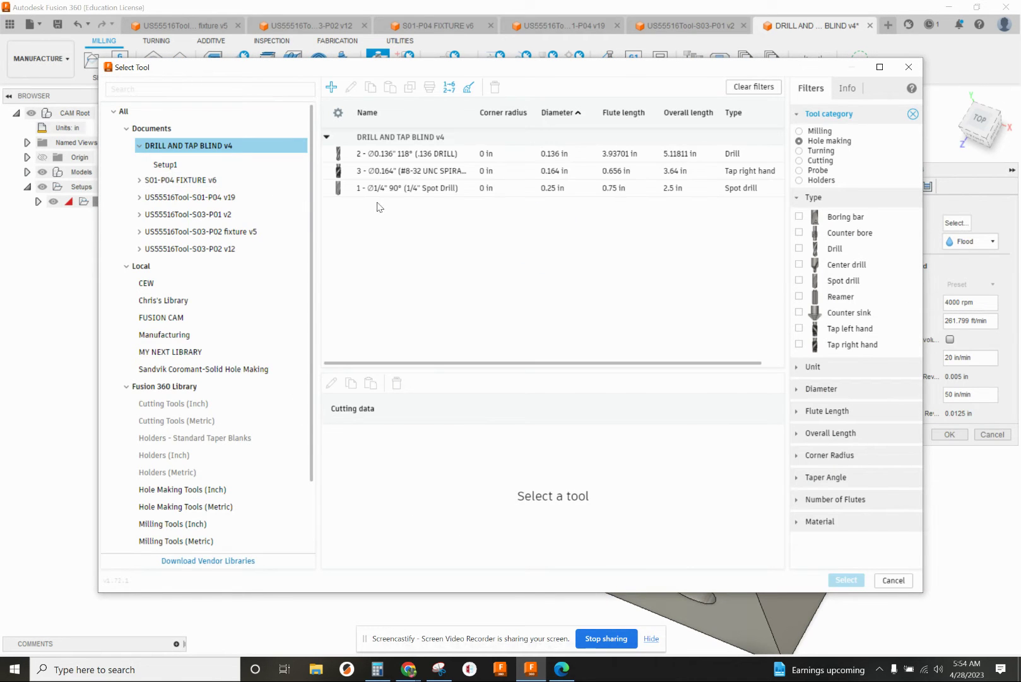
click(395, 188)
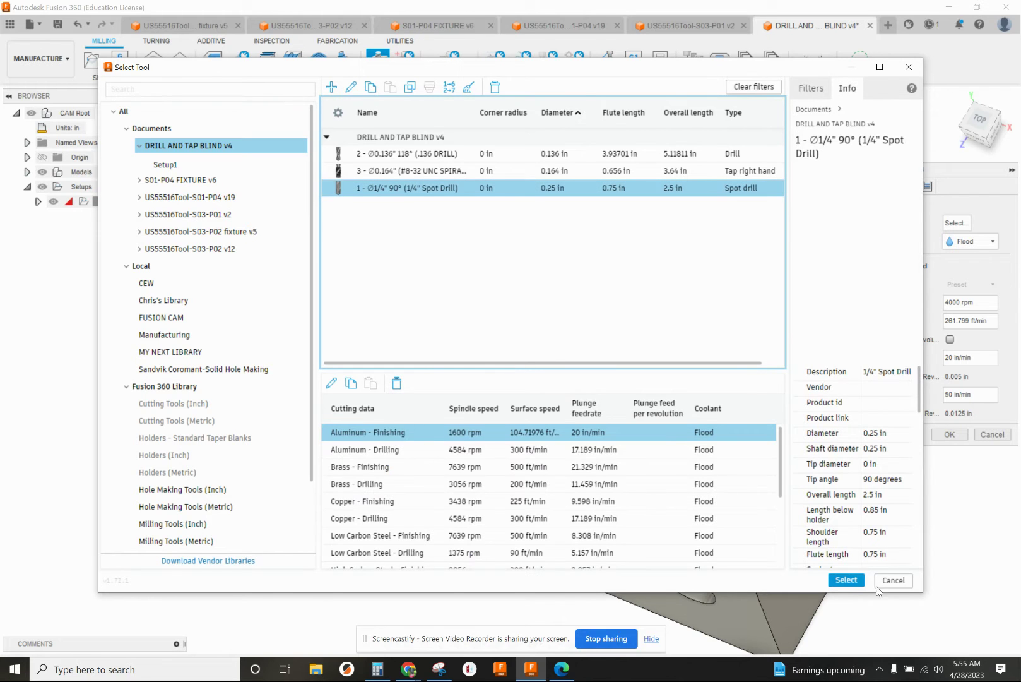
click(839, 579)
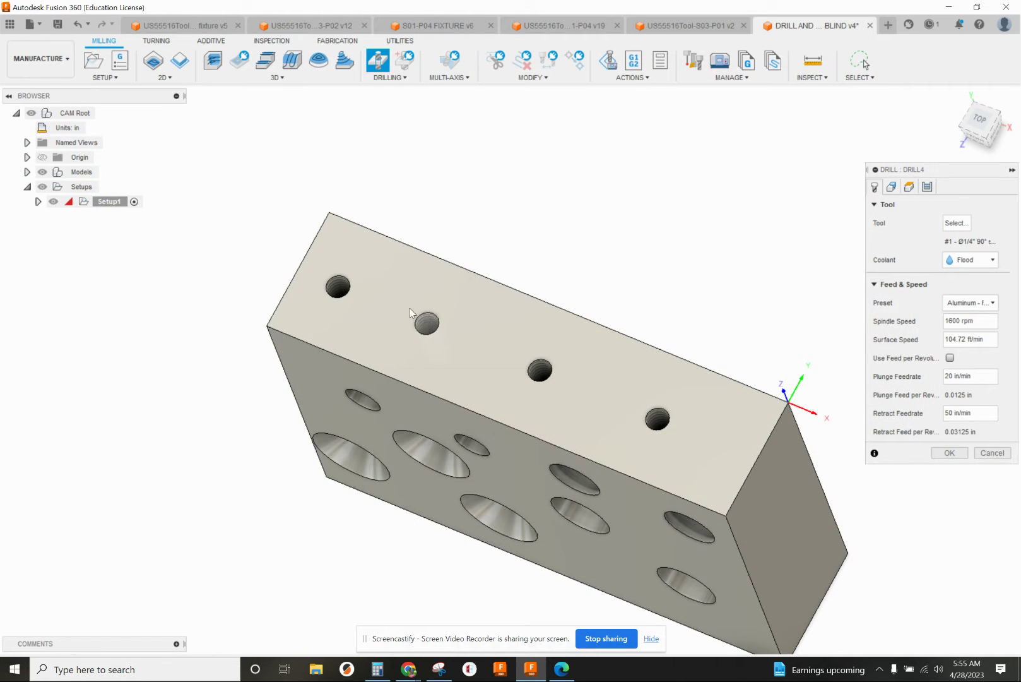
Step: Select the four tapped holes on the block's top face as the spot-drilling geometry
click(338, 286)
click(427, 323)
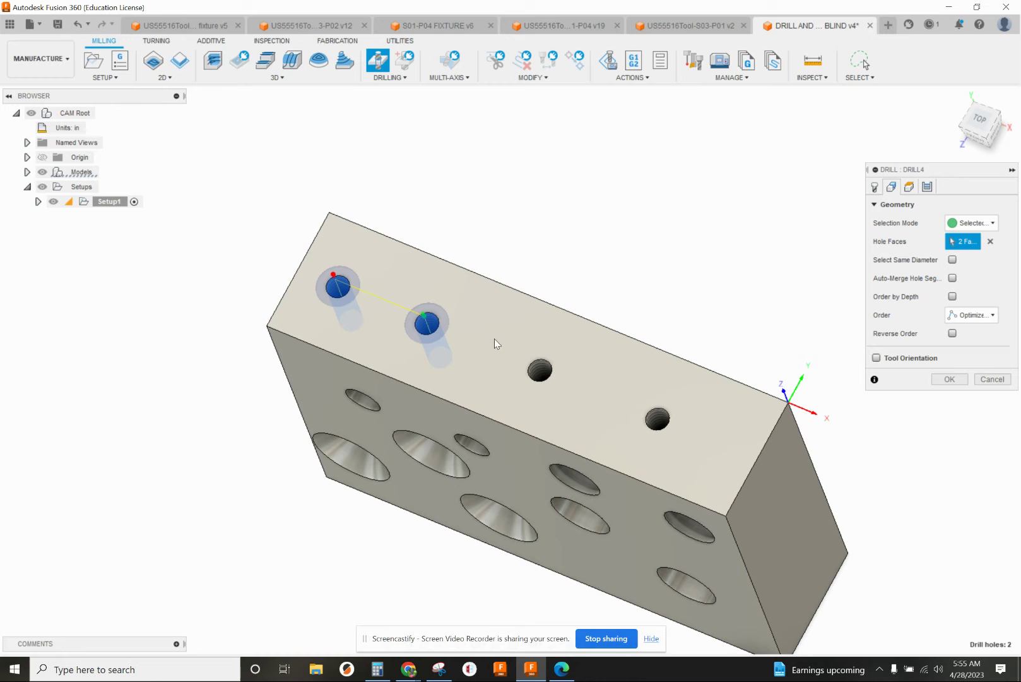
click(540, 369)
click(662, 414)
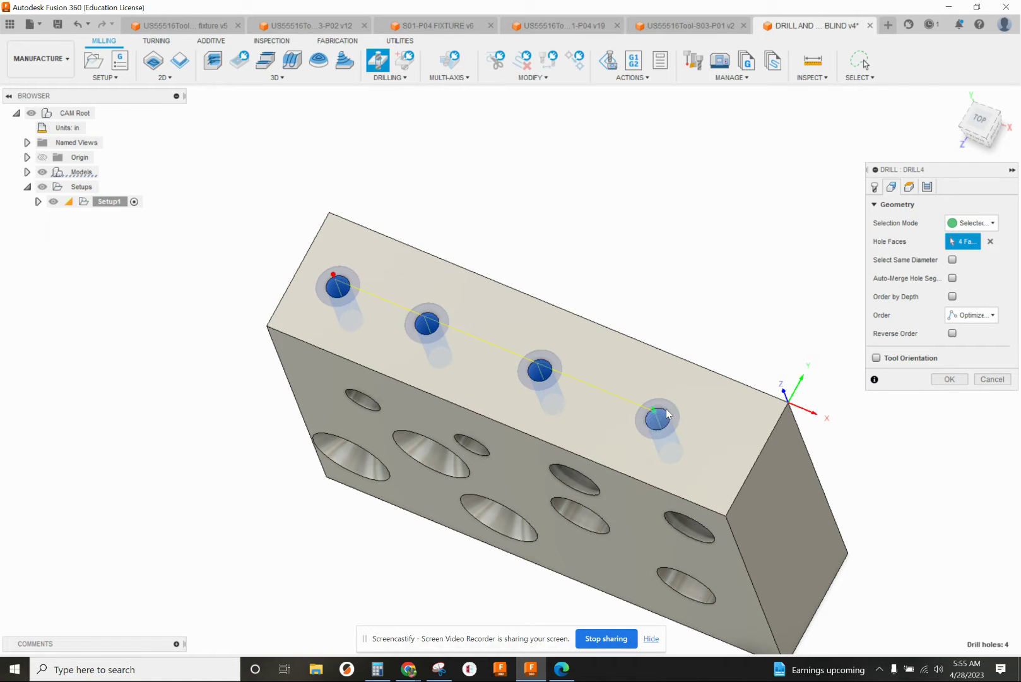
Step: Set the spot drill's bottom height offset to -0.06 in from the model top and generate the operation
shift+middle_drag(713, 326, 720, 265)
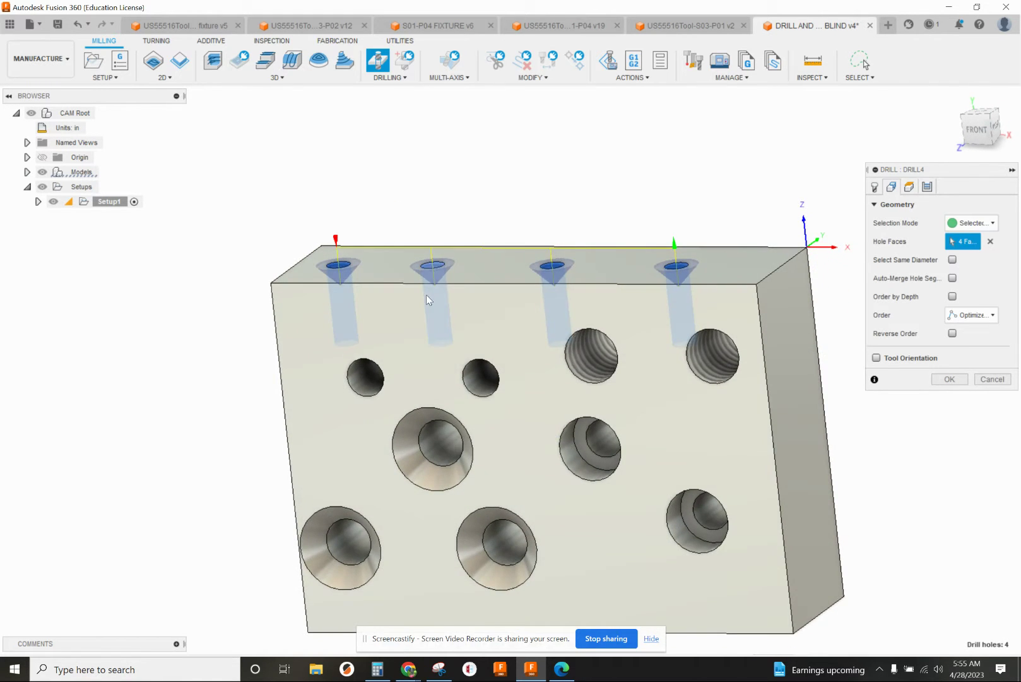
scroll(426, 294, up, 6)
mouse_move(511, 251)
shift+middle_down()
mouse_move(485, 273)
mouse_move(497, 243)
mouse_move(497, 257)
shift+middle_up()
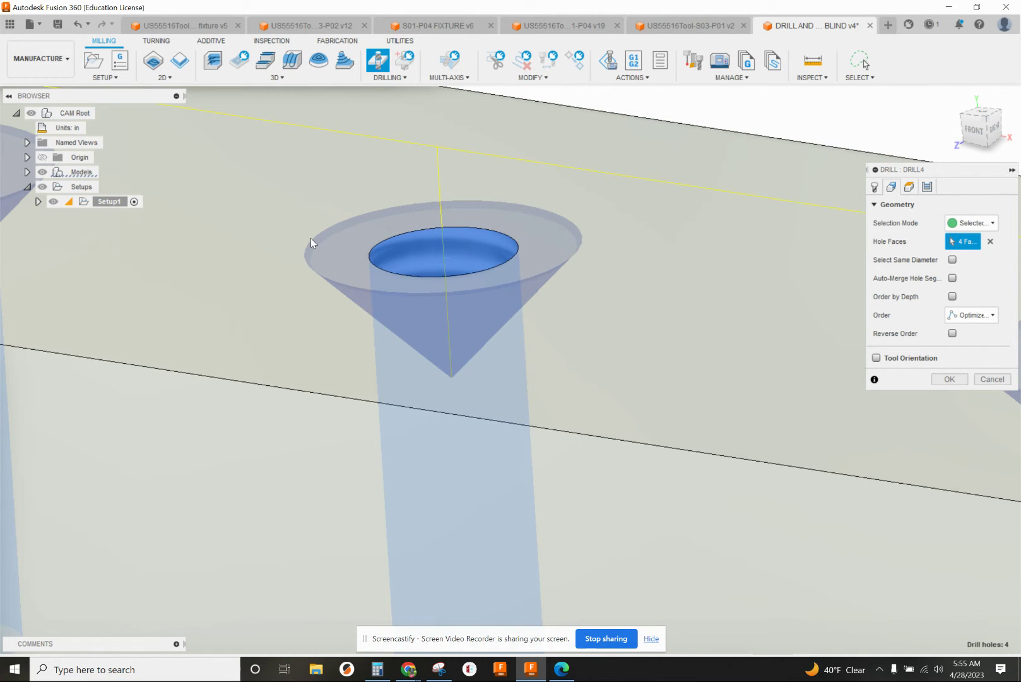
scroll(519, 304, down, 5)
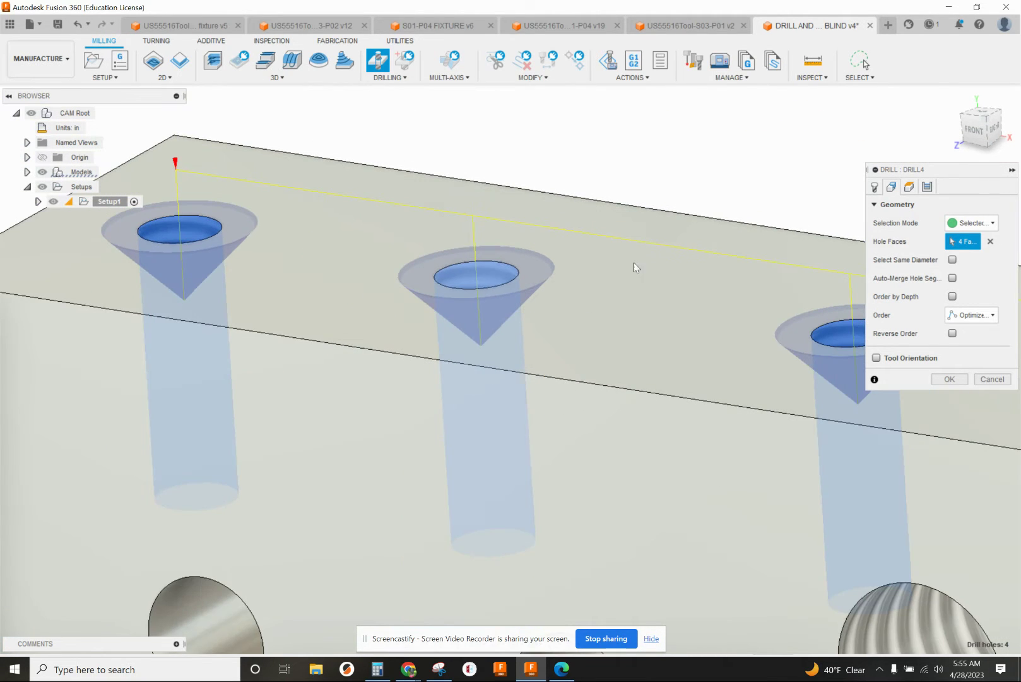
click(909, 186)
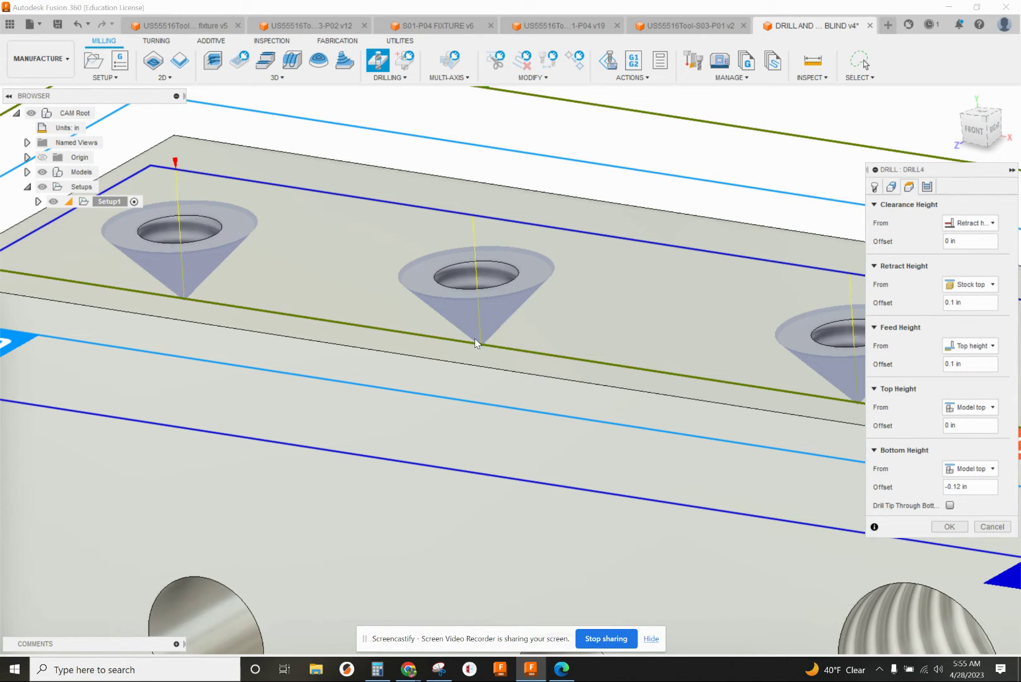
shift+middle_drag(485, 342, 504, 328)
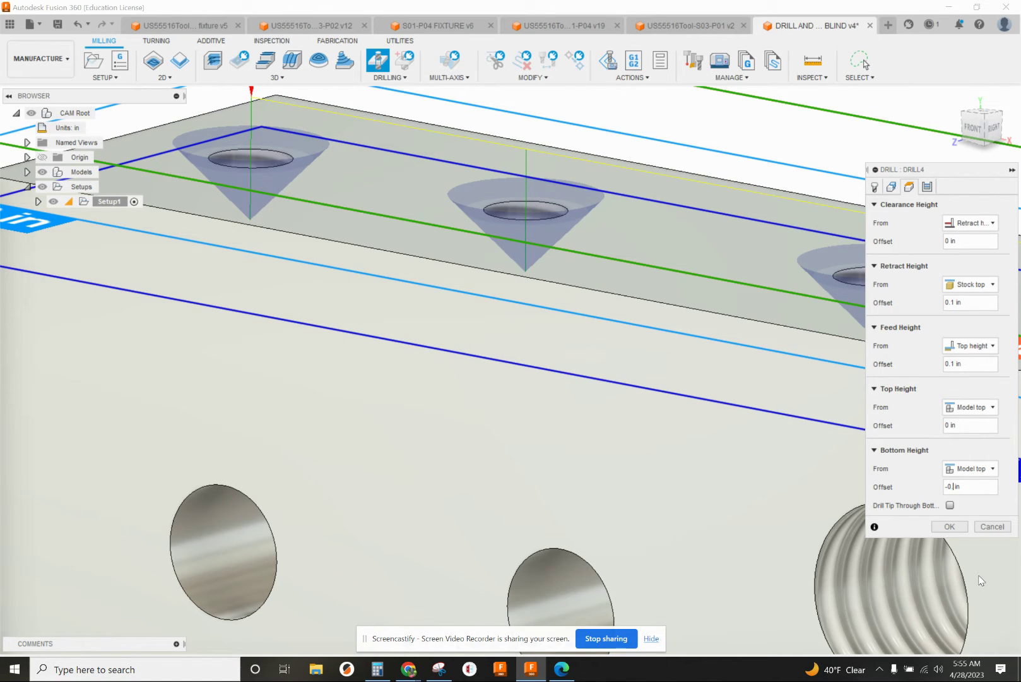
text(.06)
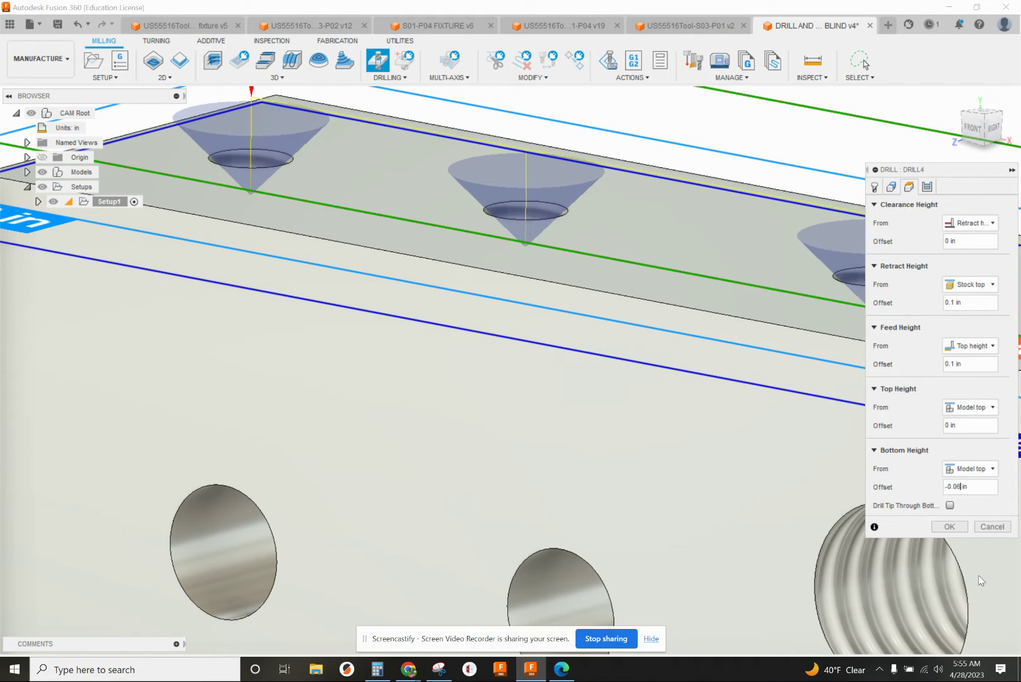
scroll(555, 216, up, 3)
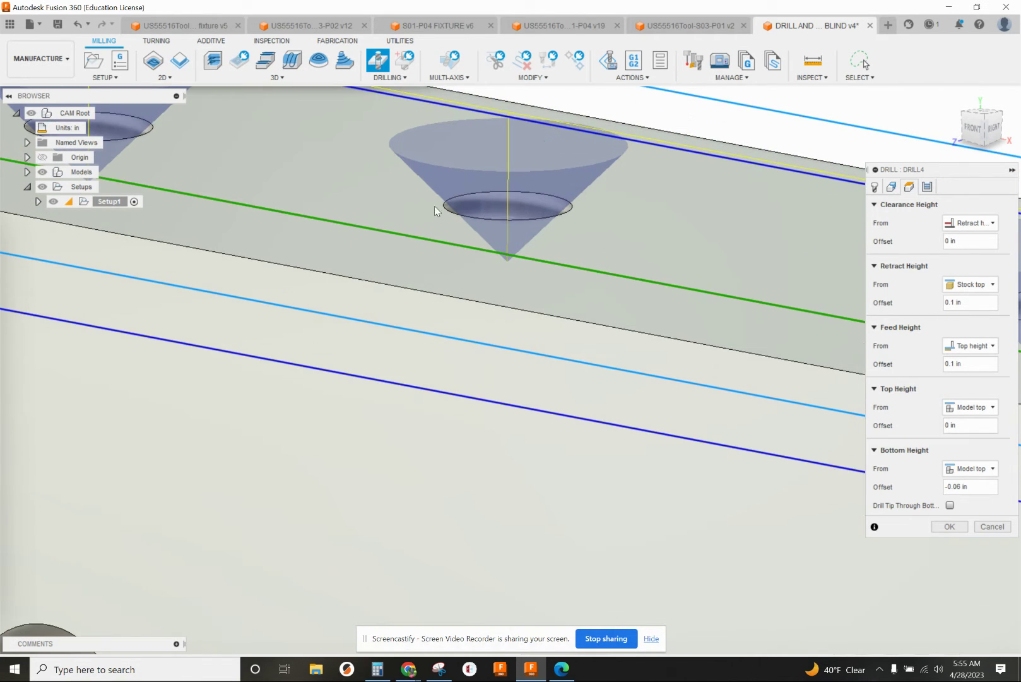
scroll(474, 208, down, 5)
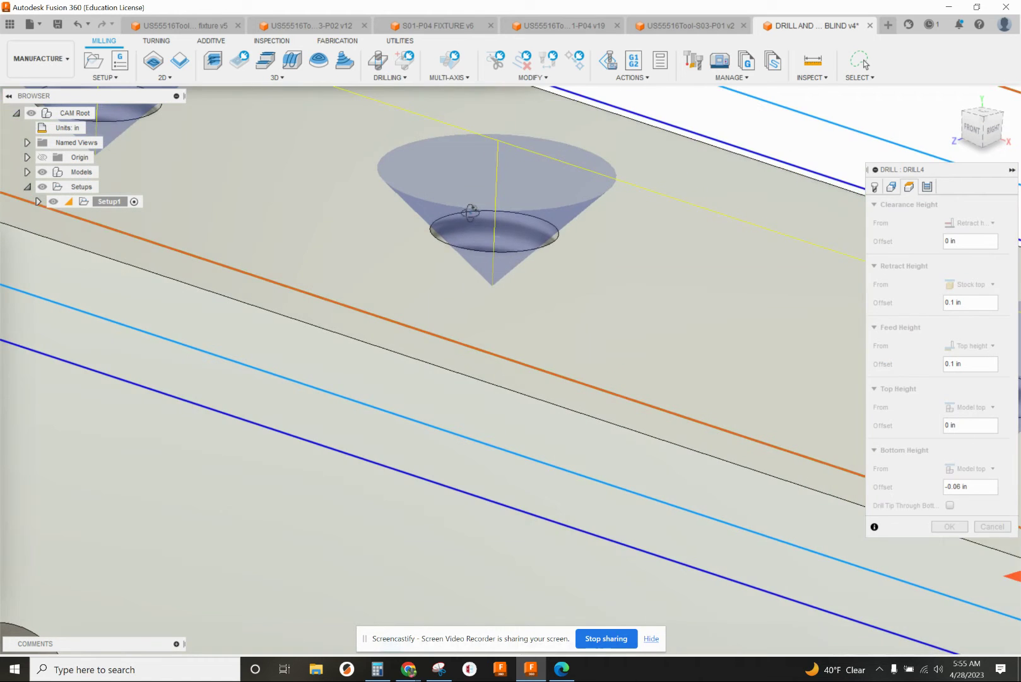
click(946, 525)
scroll(812, 484, down, 5)
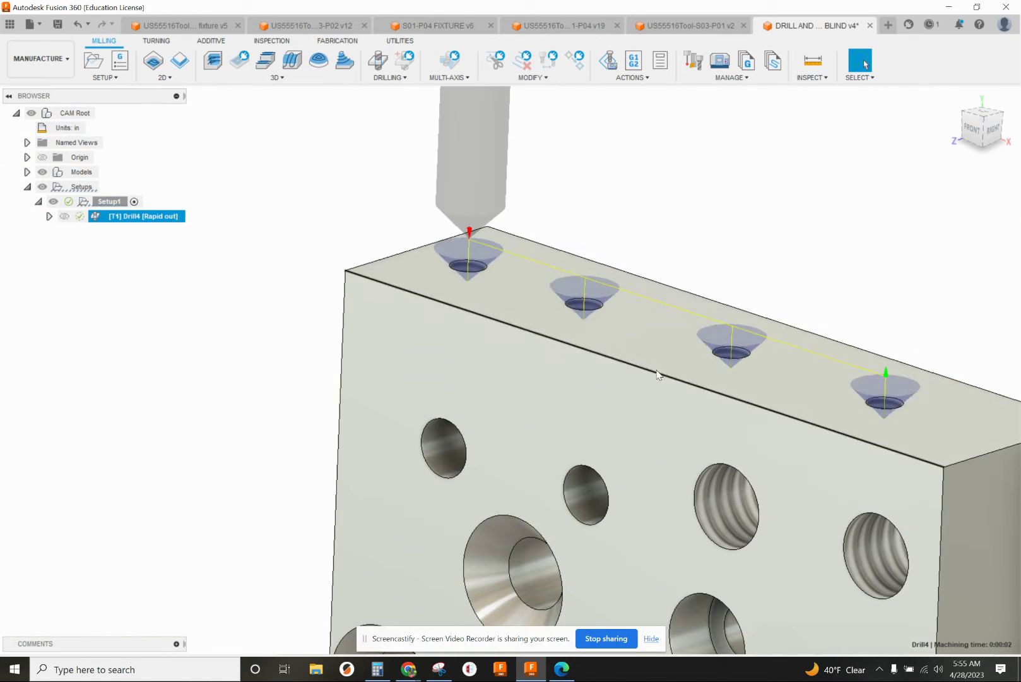
Step: Start a second Drill operation using the 0.136" 118° drill with its default preset
click(379, 66)
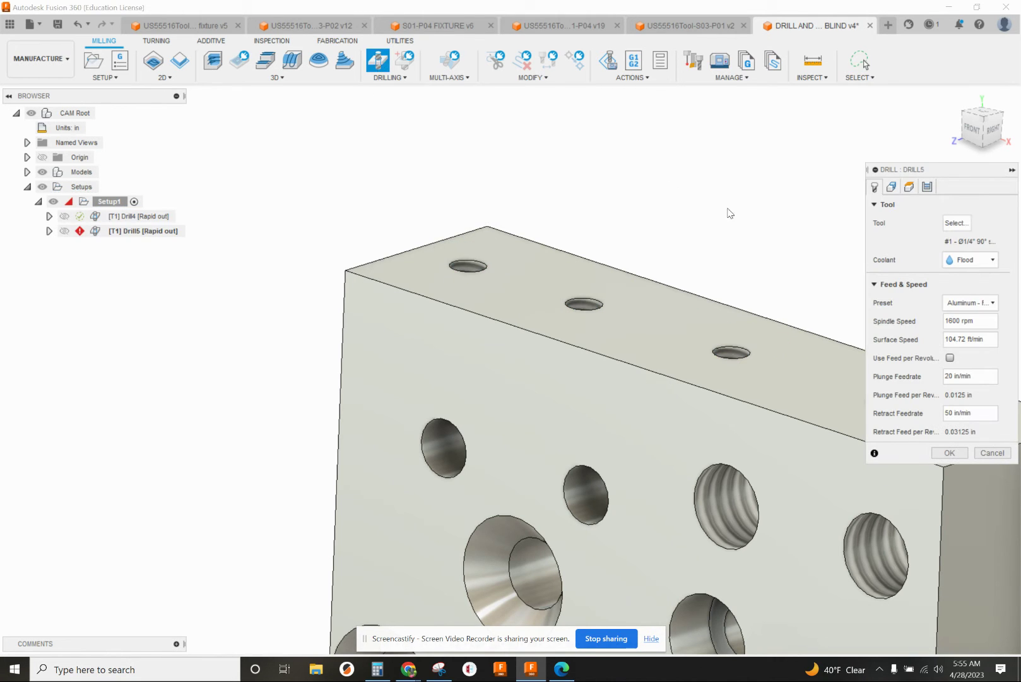
click(956, 222)
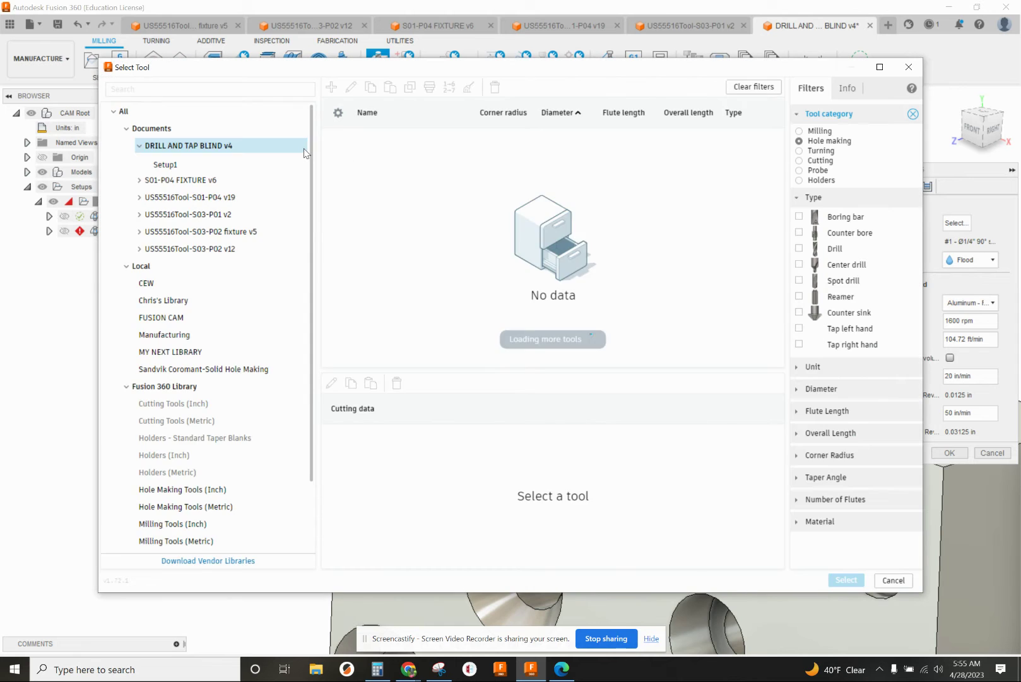
click(379, 170)
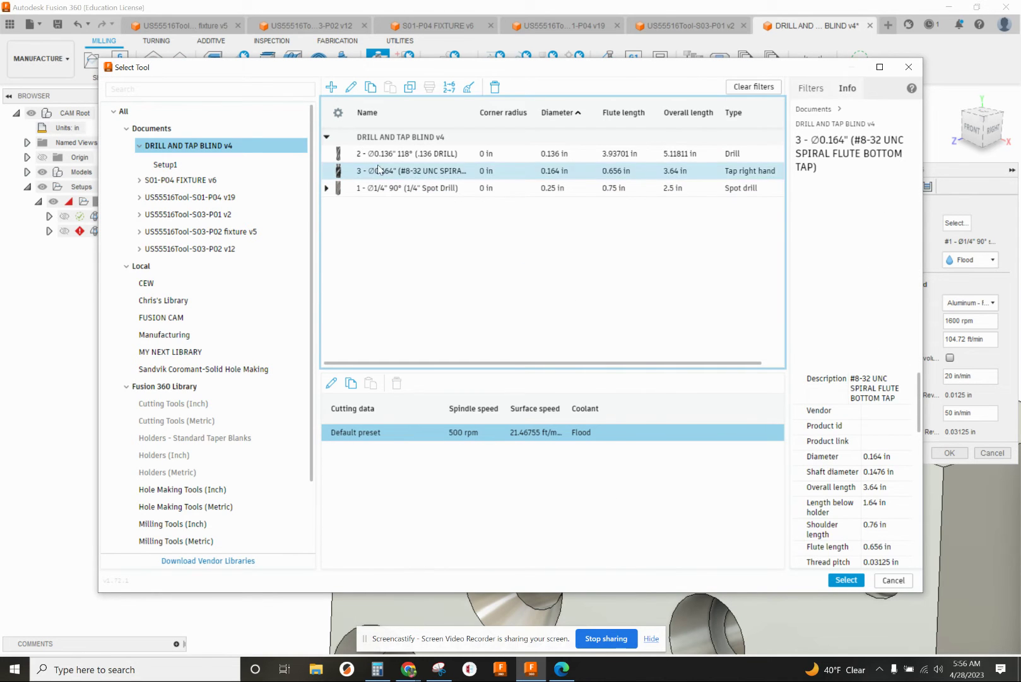
click(373, 155)
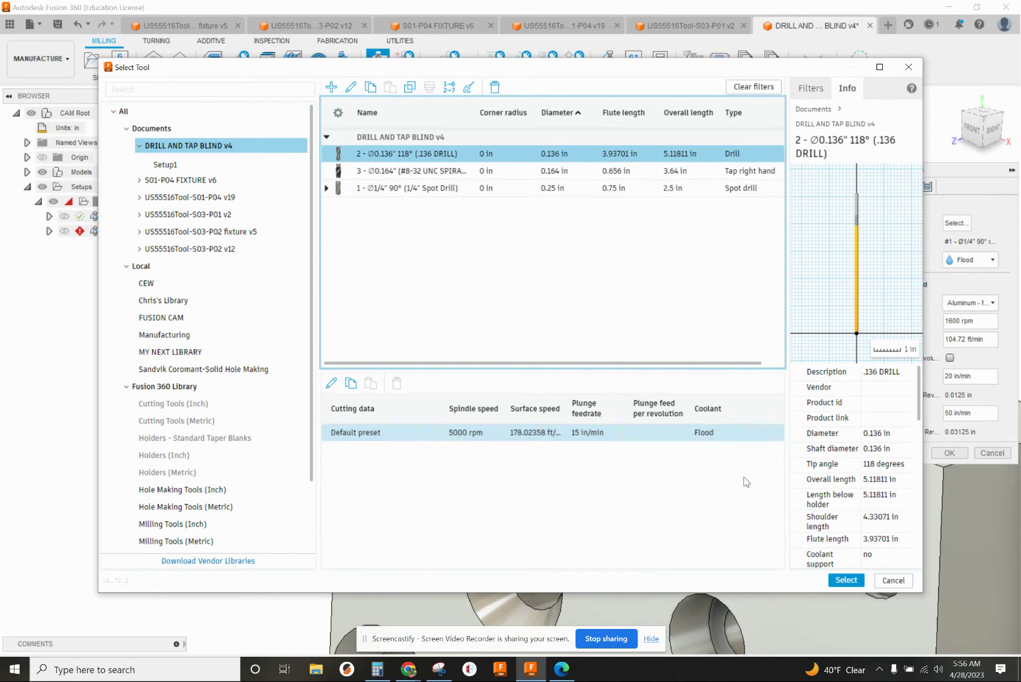
click(847, 580)
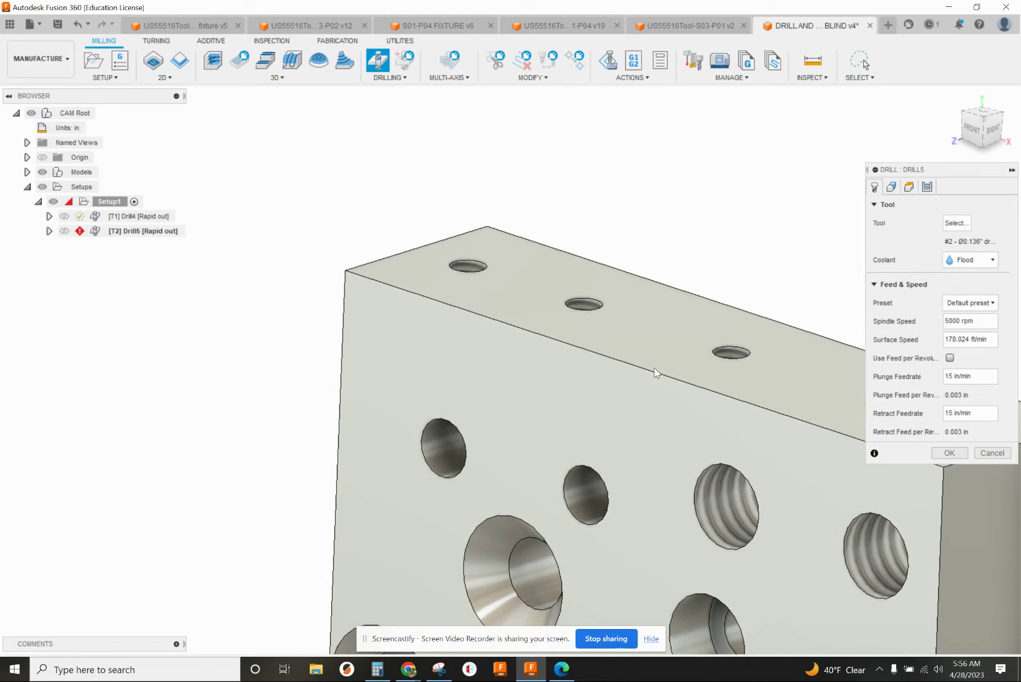
Step: Select the four tapped holes on the block's top face for the 0.136" drilling operation
shift+middle_drag(445, 281, 487, 268)
click(482, 255)
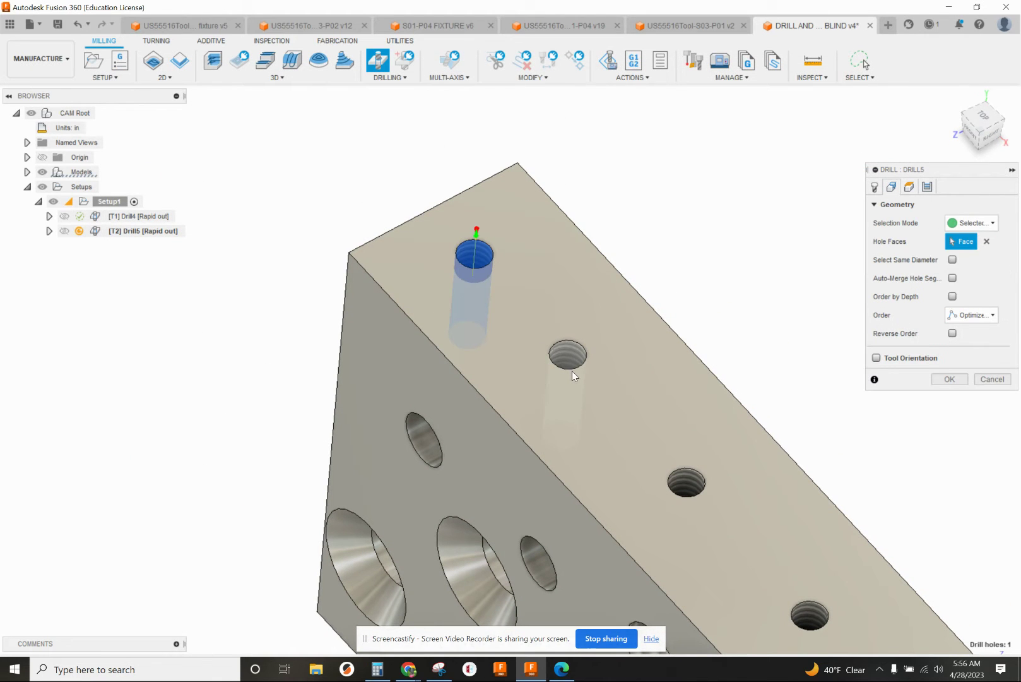
click(571, 361)
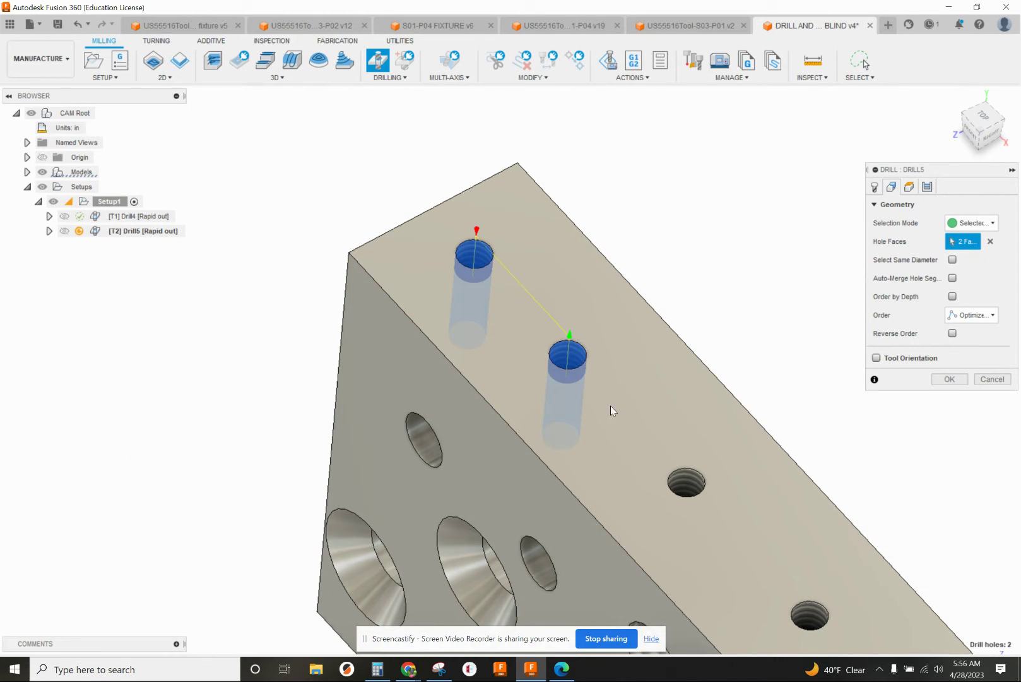
click(686, 482)
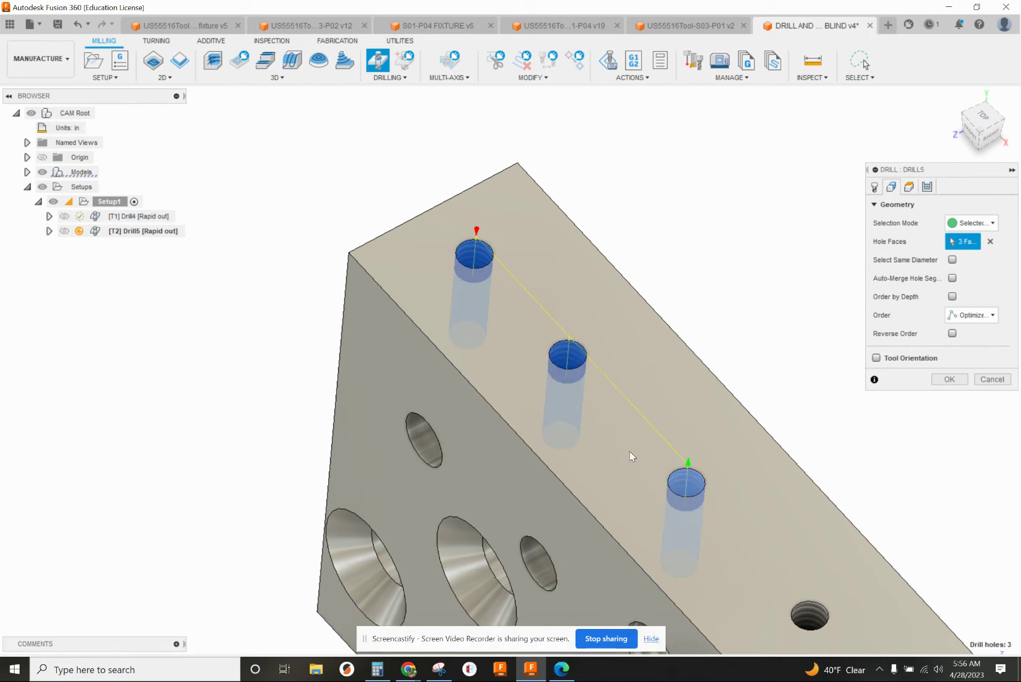
scroll(629, 451, down, 3)
click(716, 535)
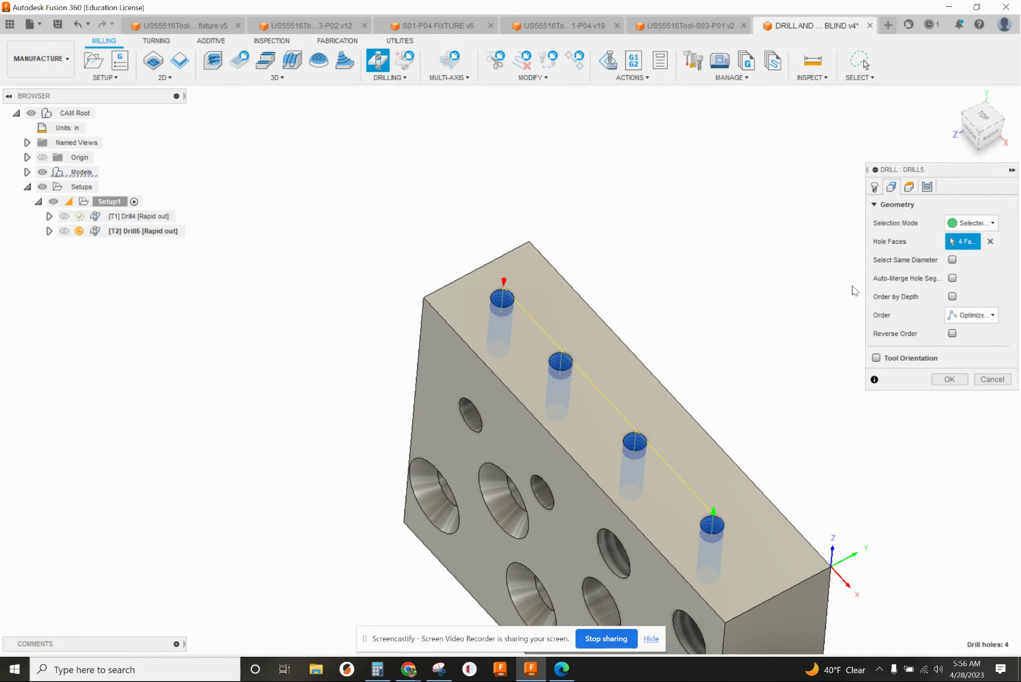
Step: Check the blind holes in the PDF drawing, and set the drill's bottom height reference to Hole bottom in Fusion 360
click(909, 187)
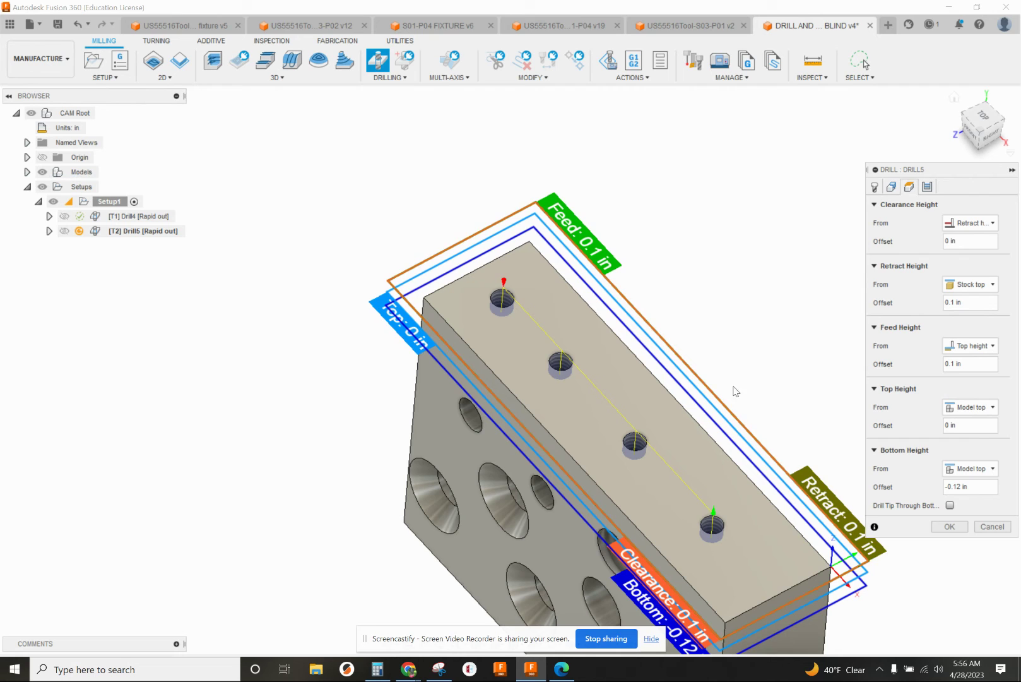
shift+middle_drag(734, 392, 710, 344)
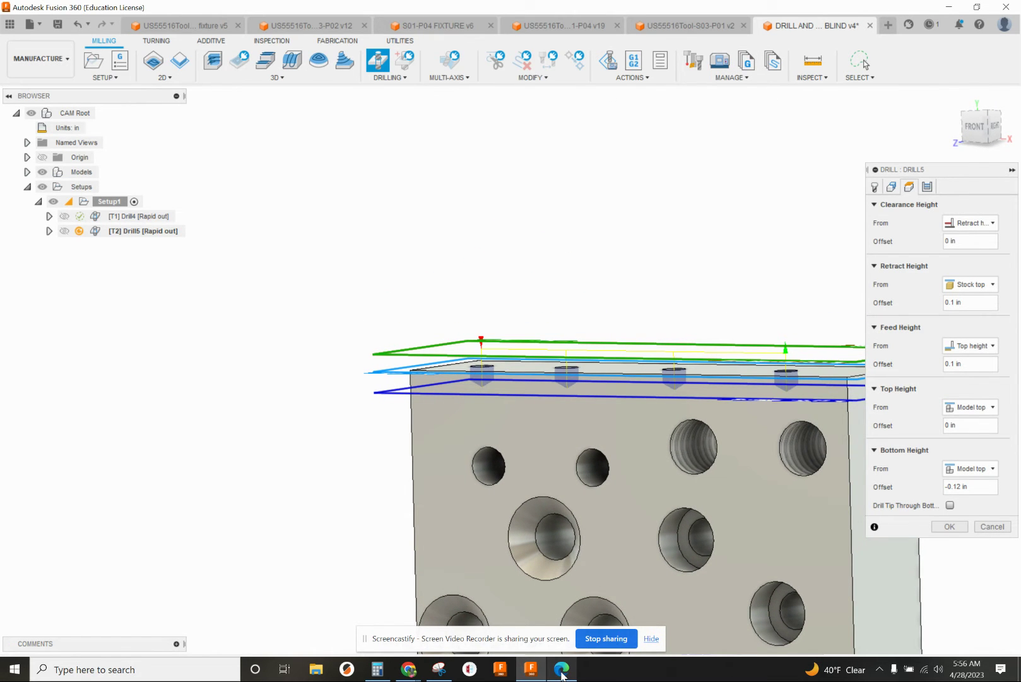
mouse_move(561, 668)
click(562, 600)
scroll(555, 347, down, 4)
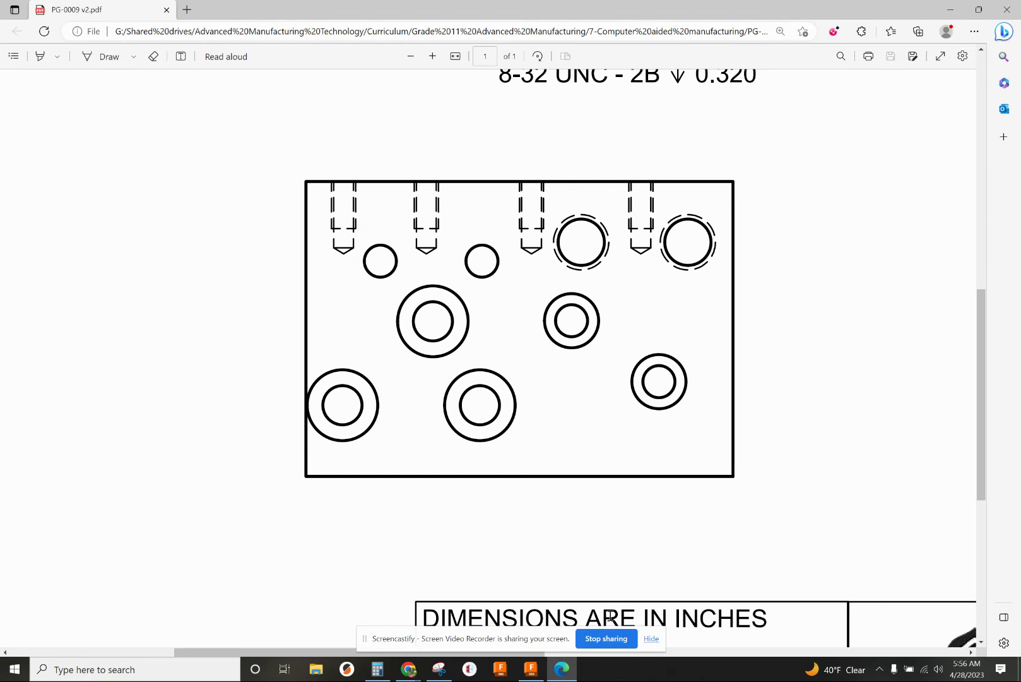
click(528, 670)
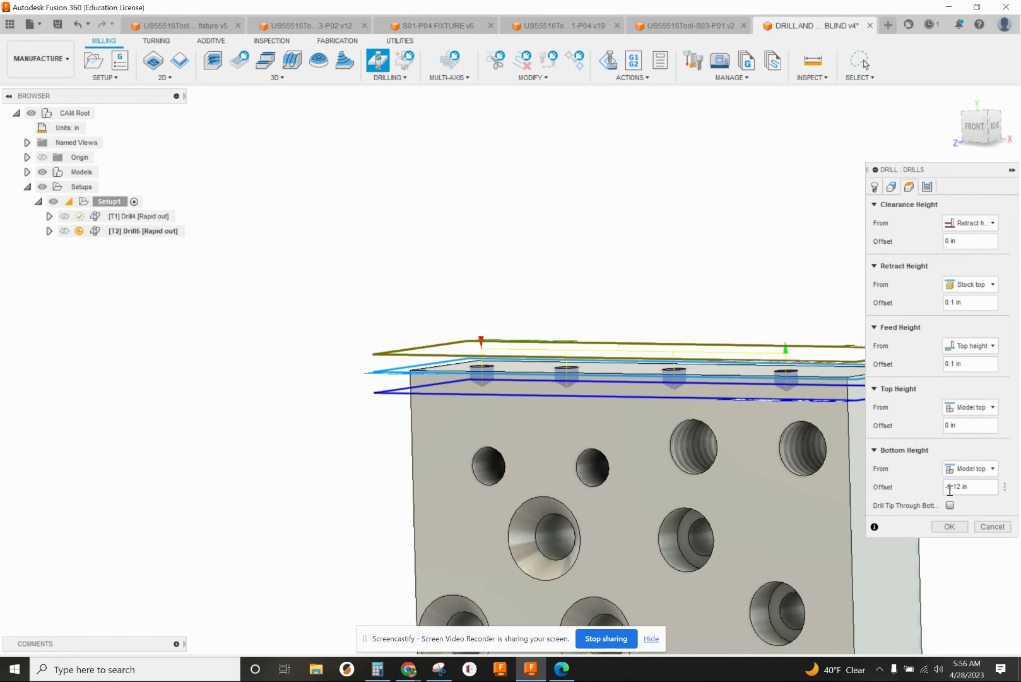
click(983, 468)
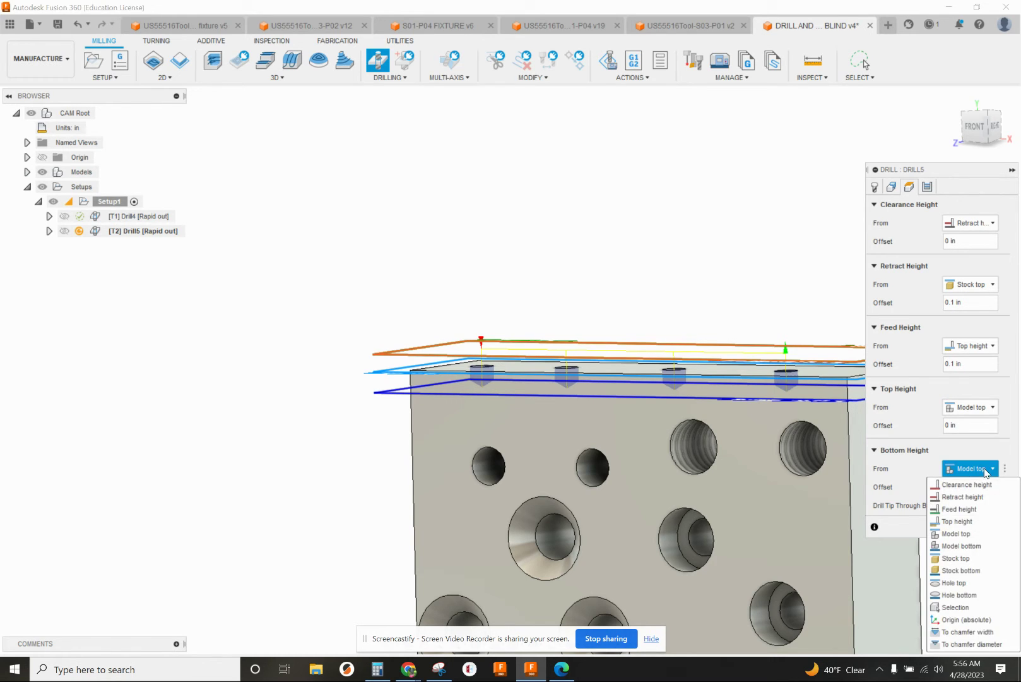
click(975, 595)
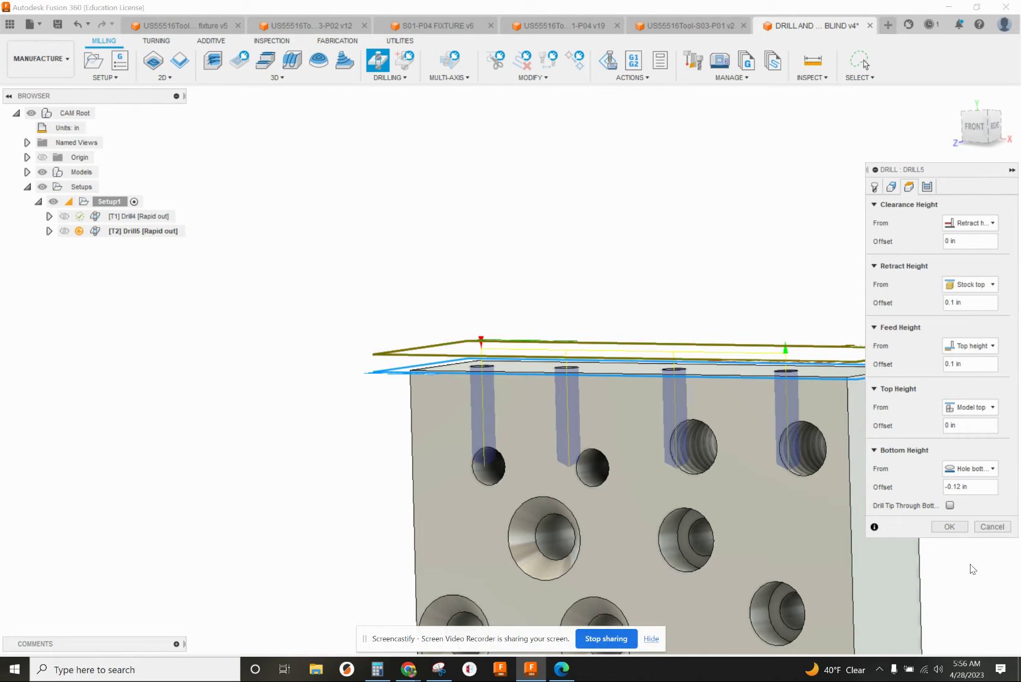
Step: Set the drilling operation's bottom height offset to 0 and inspect the drill depth in the four holes
click(958, 485)
text(0)
shift+middle_drag(615, 342, 756, 406)
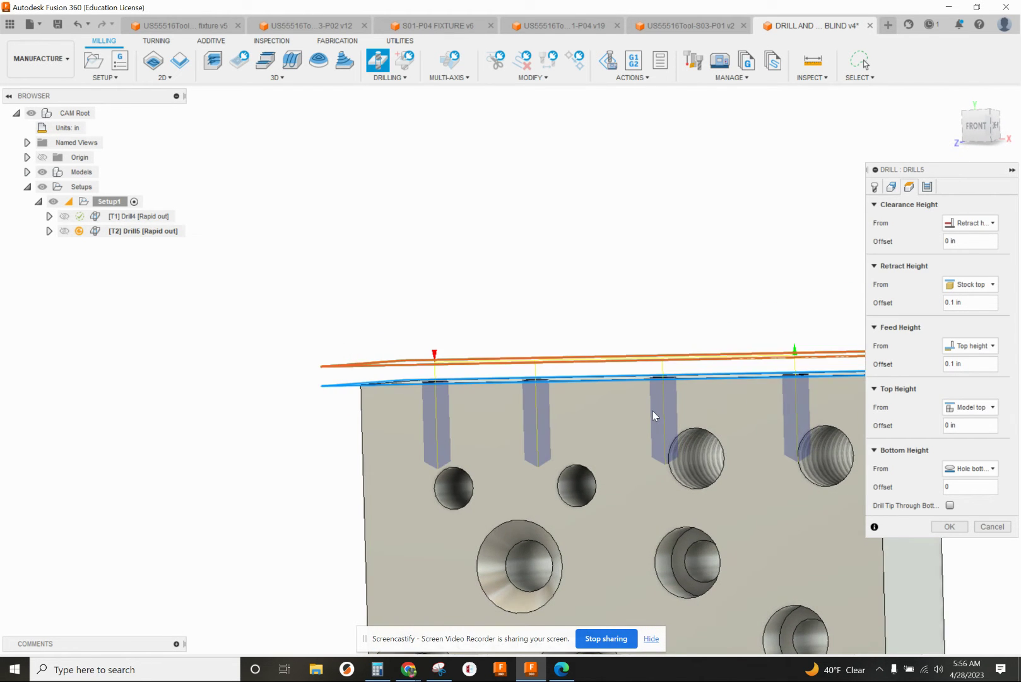
scroll(651, 412, up, 3)
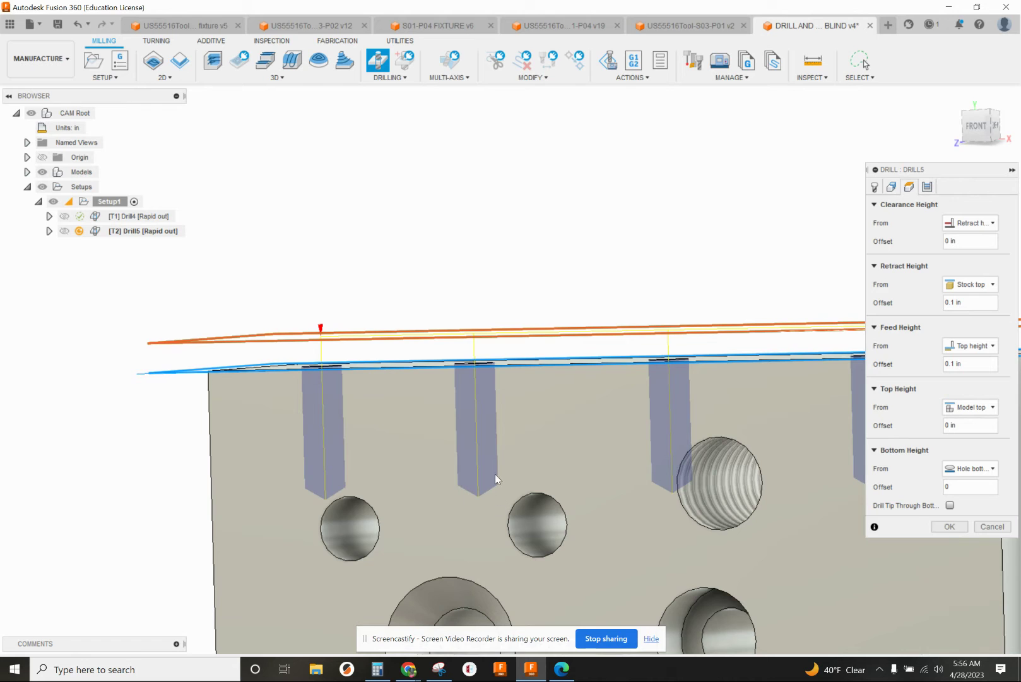
scroll(495, 474, down, 3)
shift+middle_drag(495, 474, 521, 394)
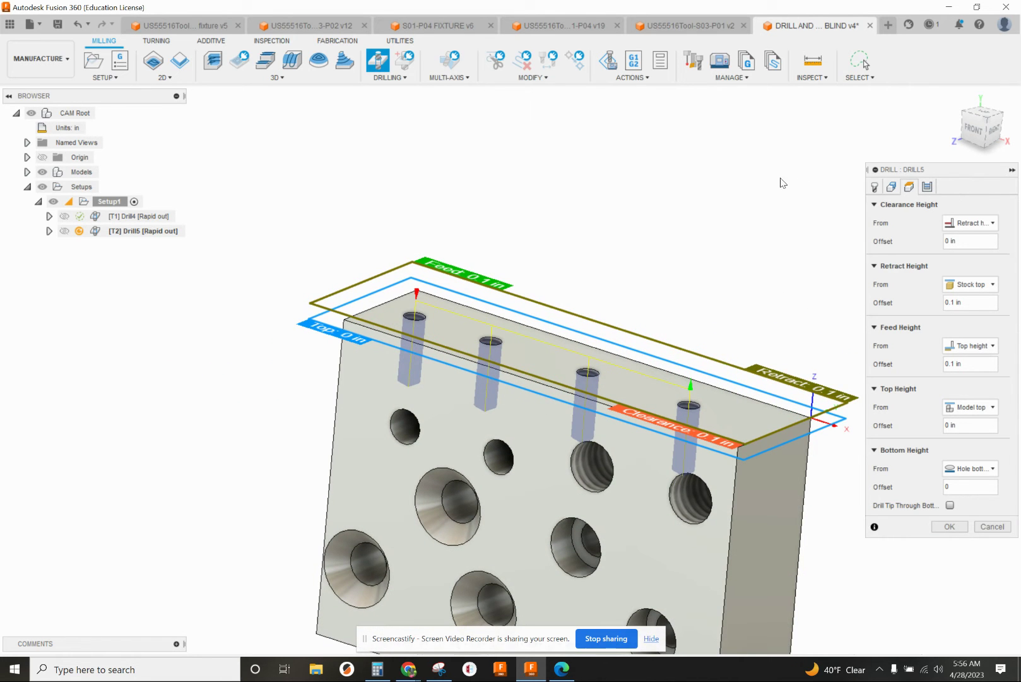
Step: Set the drilling cycle type to Deep drilling - full retract and generate the operation
click(927, 187)
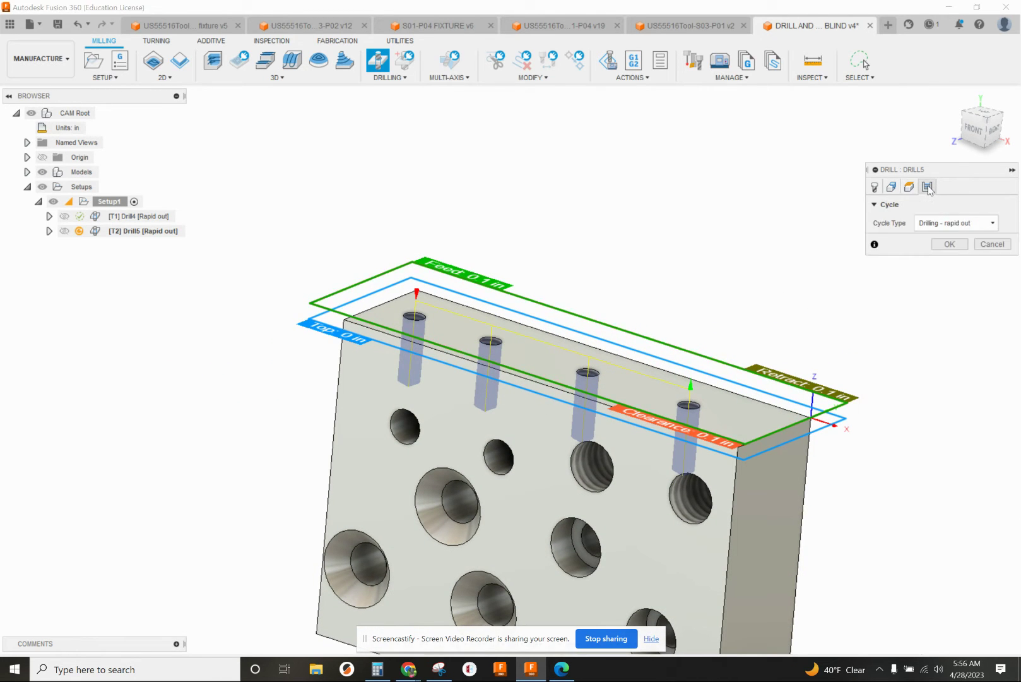
click(939, 226)
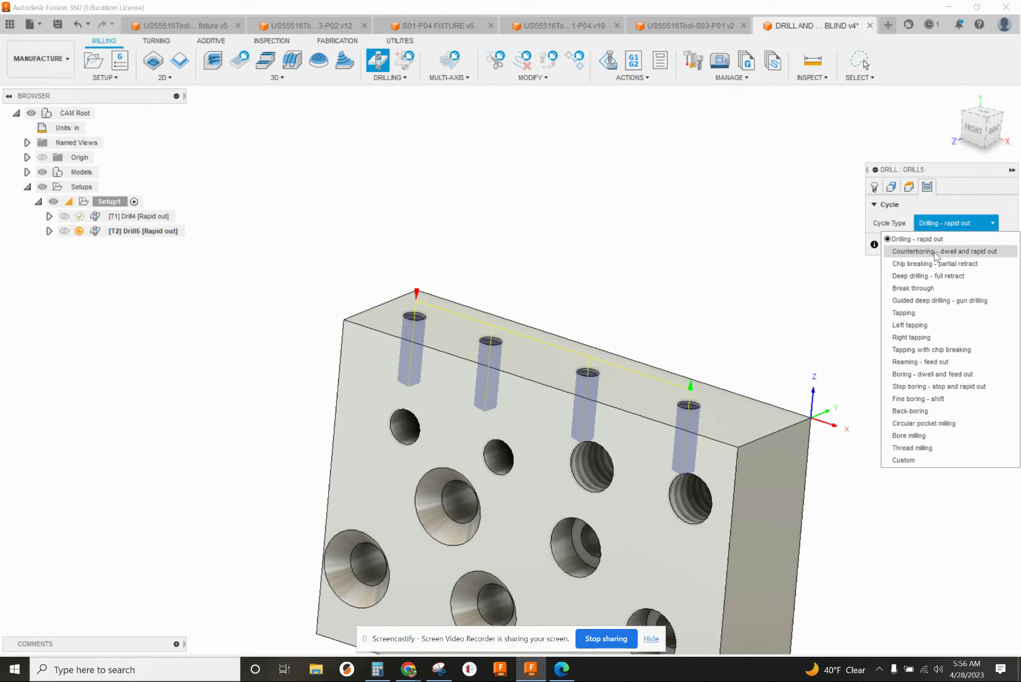
click(931, 278)
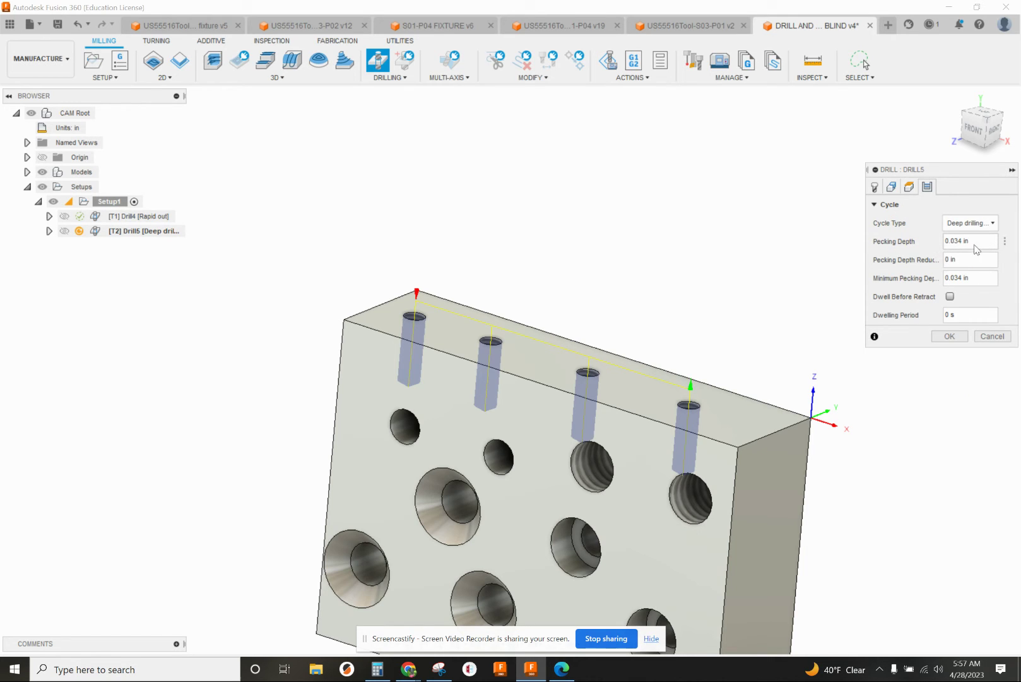
click(950, 337)
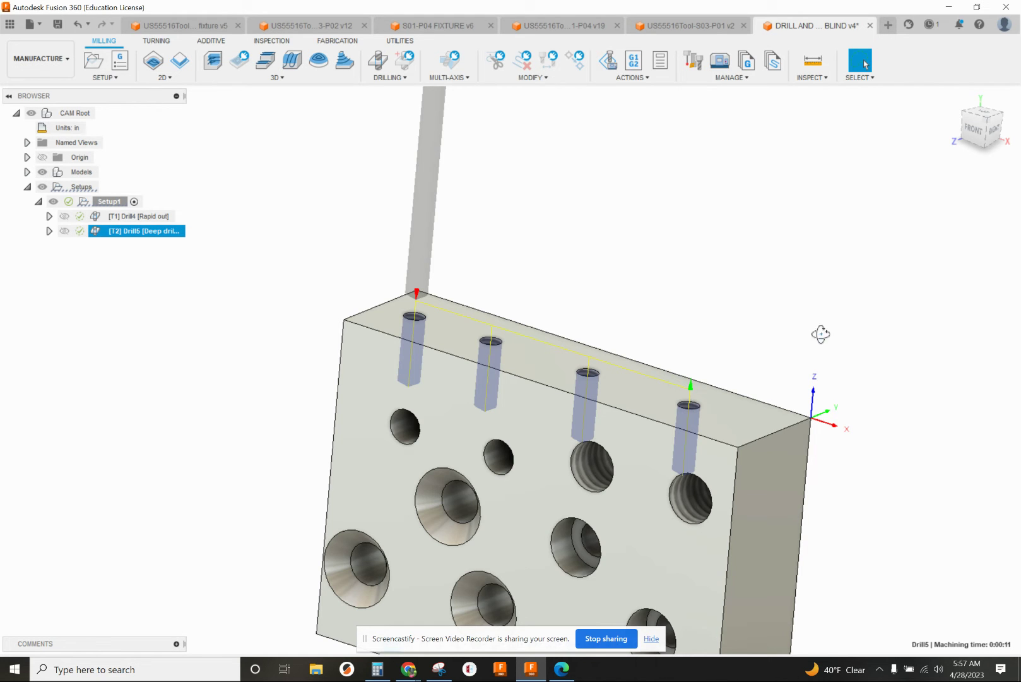
mouse_move(820, 335)
shift+middle_down()
mouse_move(841, 296)
mouse_move(830, 338)
shift+middle_up()
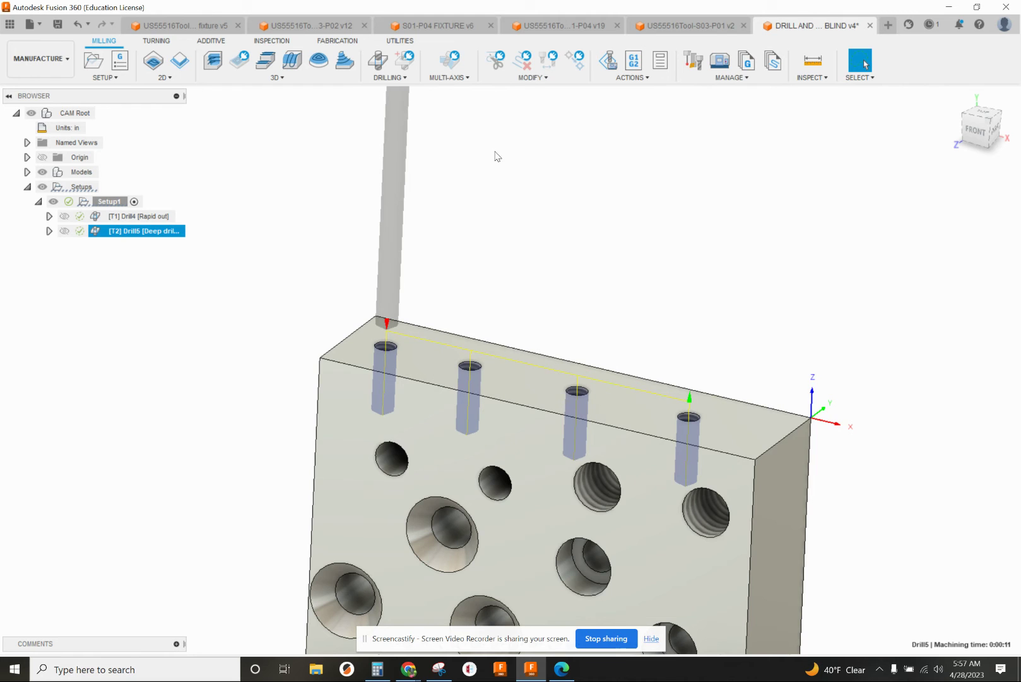
Step: Start a third Drill operation using tool 3, the 0.164" #8-32 UNC spiral flute bottom tap
click(379, 61)
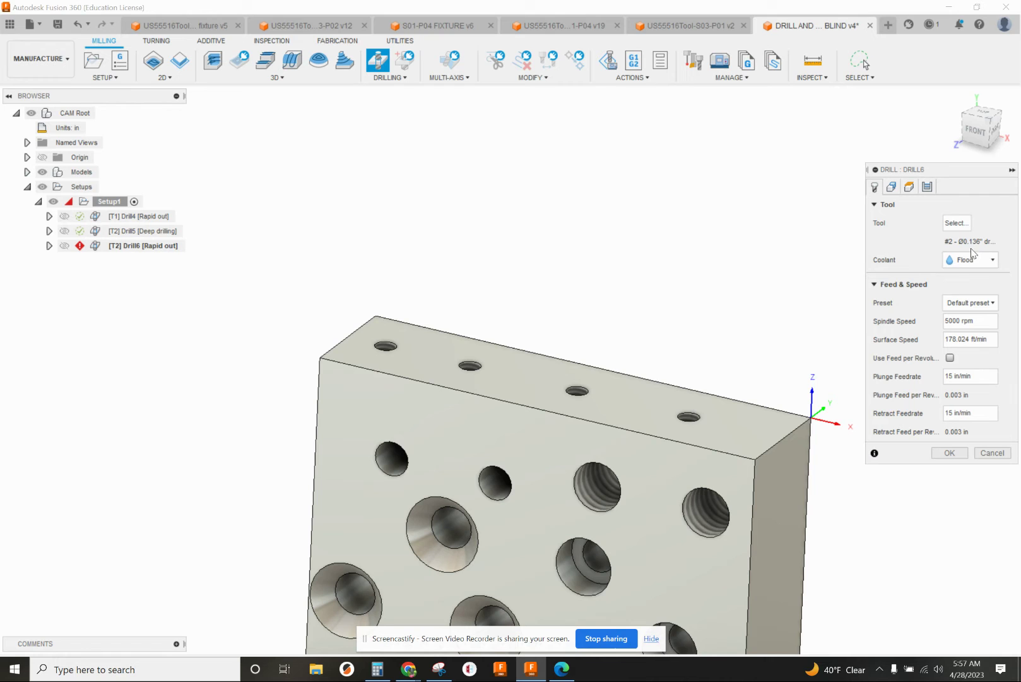
click(956, 222)
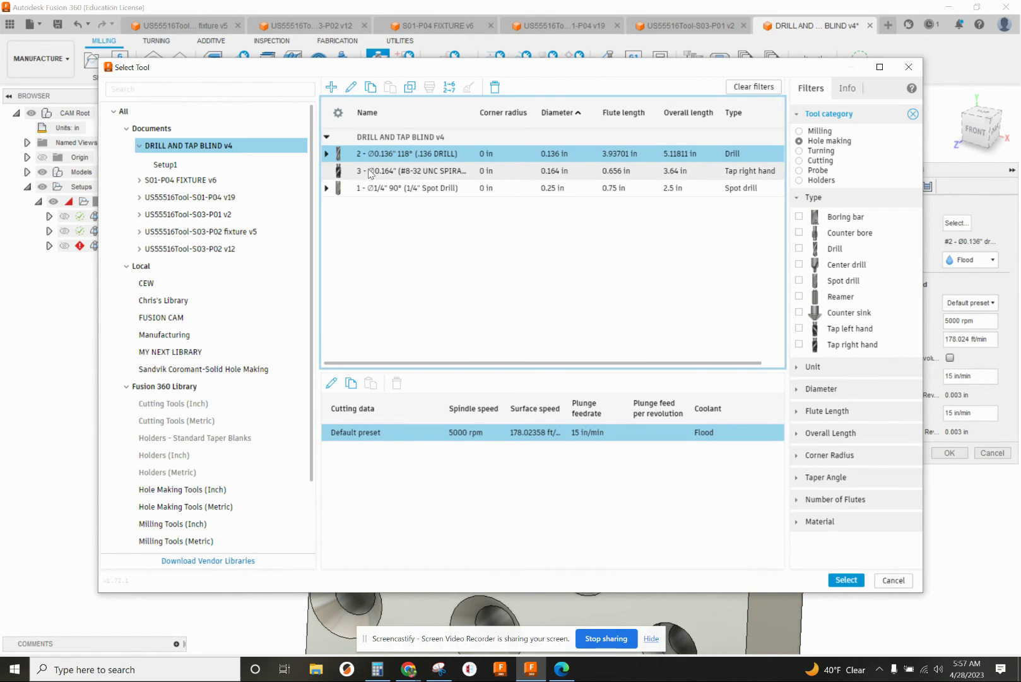
click(369, 170)
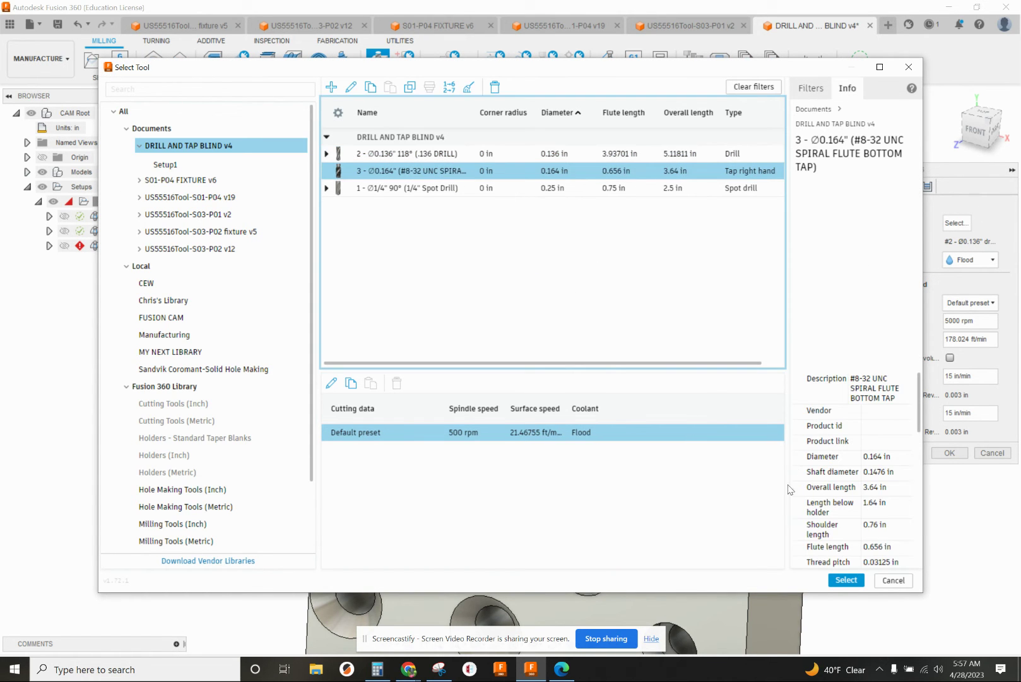
click(845, 579)
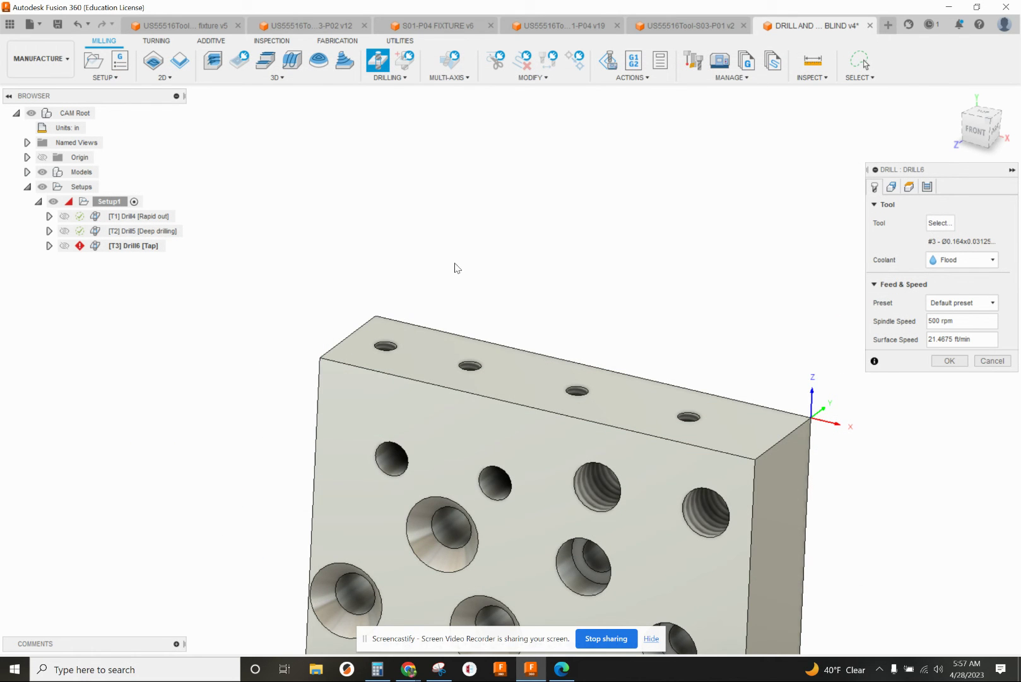
Step: Select the four threaded holes on the block's top face as the geometry for the tapping operation
shift+middle_drag(633, 235, 765, 217)
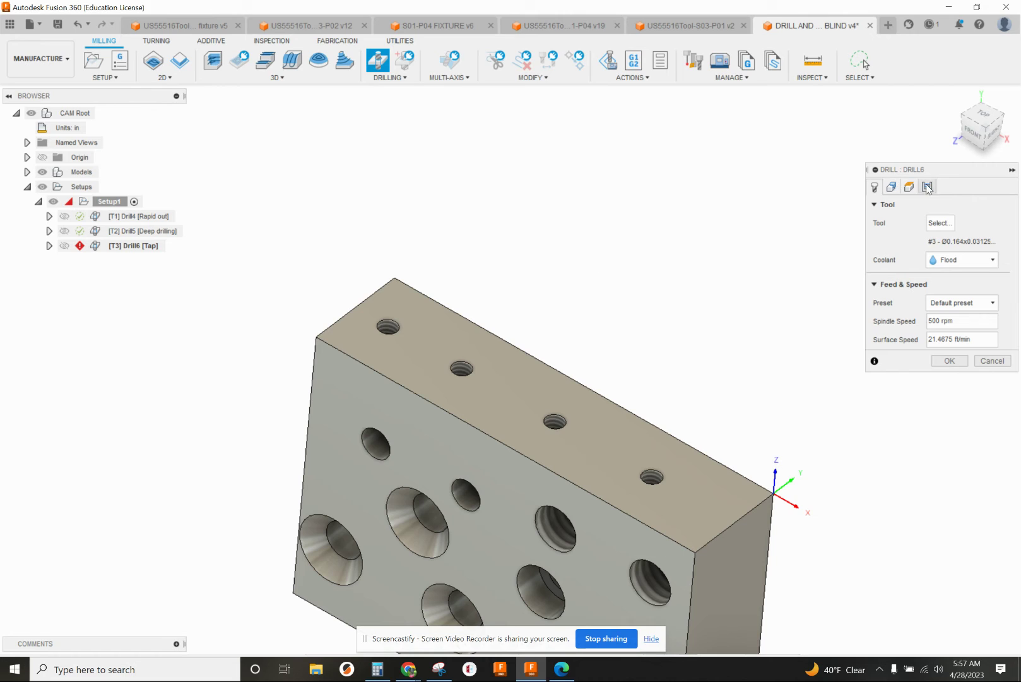
click(891, 186)
click(388, 327)
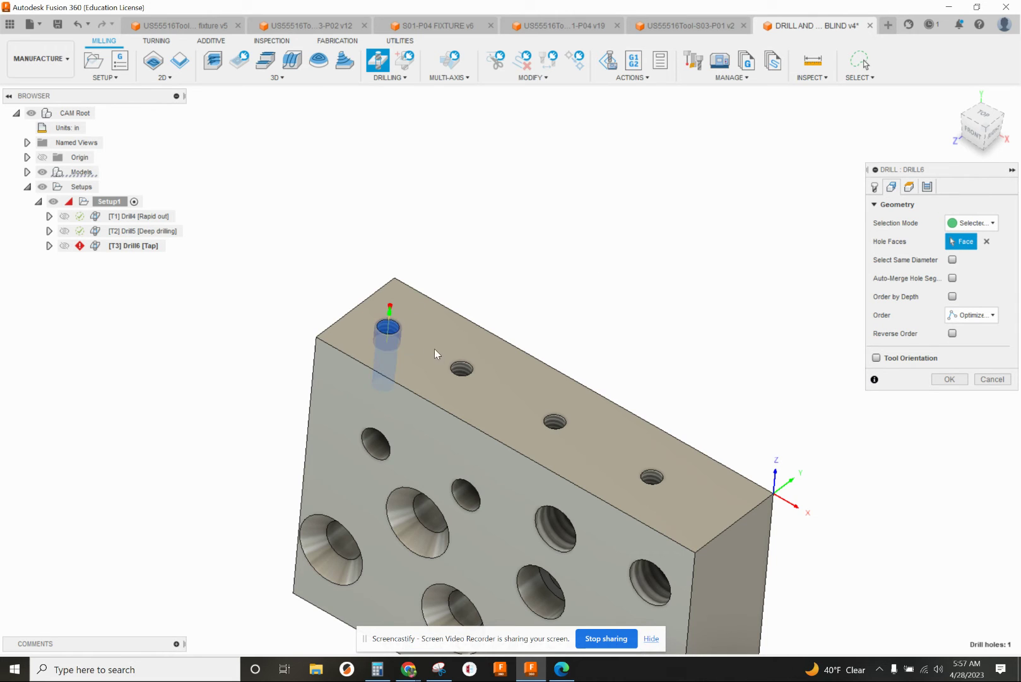
click(461, 368)
click(555, 422)
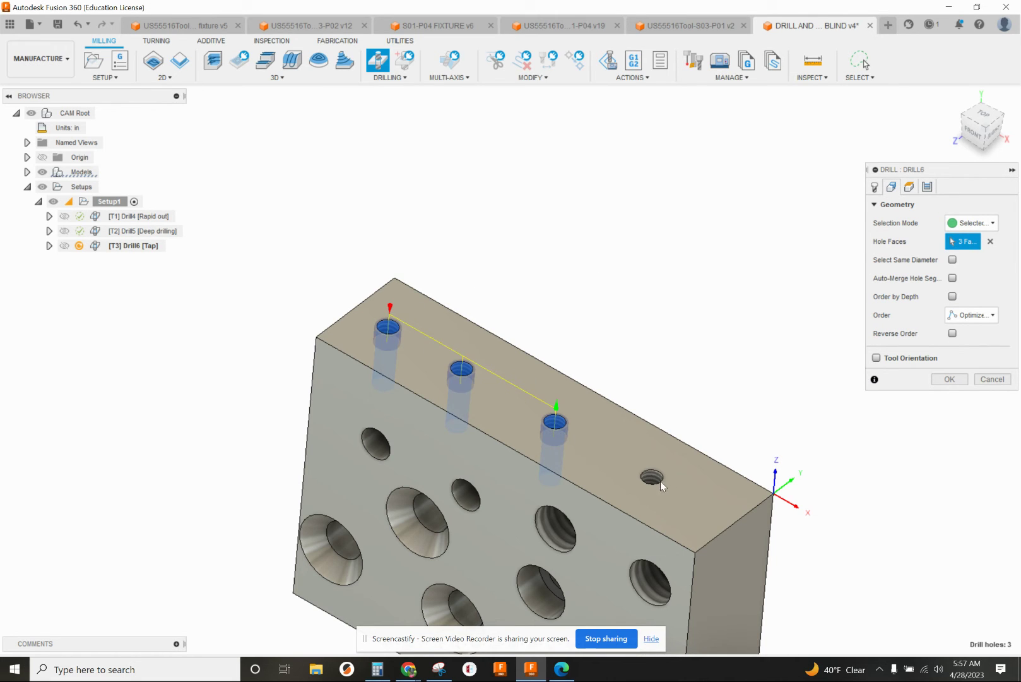
click(652, 477)
shift+middle_drag(686, 342, 707, 314)
scroll(695, 406, up, 3)
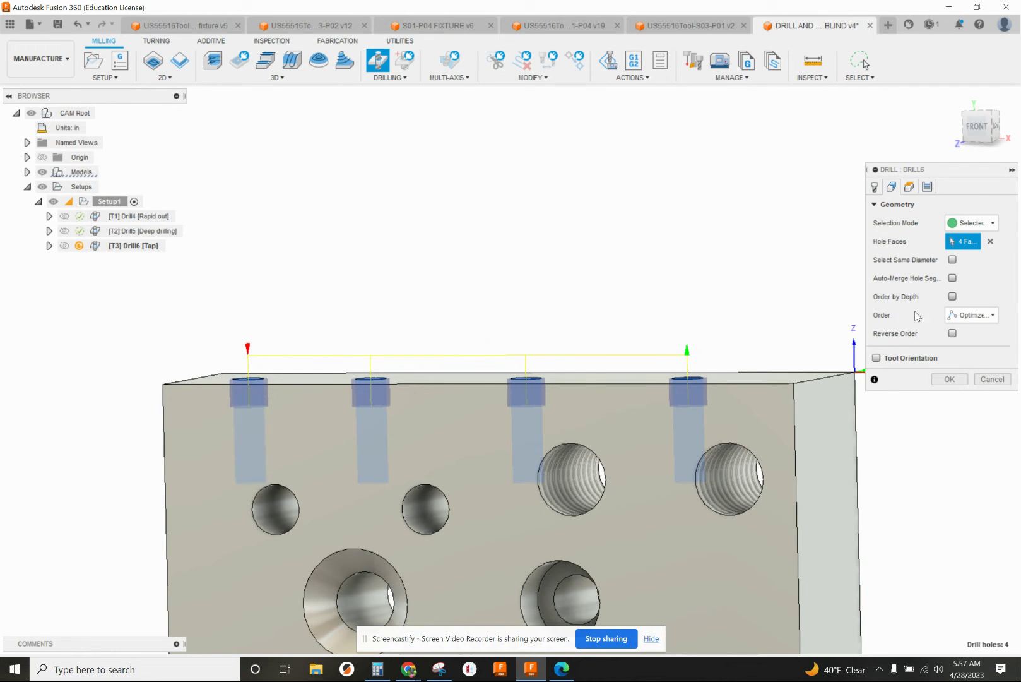
Step: Open the tapping operation's height settings and check the 8-32 UNC thread depth callout in the PDF drawing in Microsoft Edge
click(909, 187)
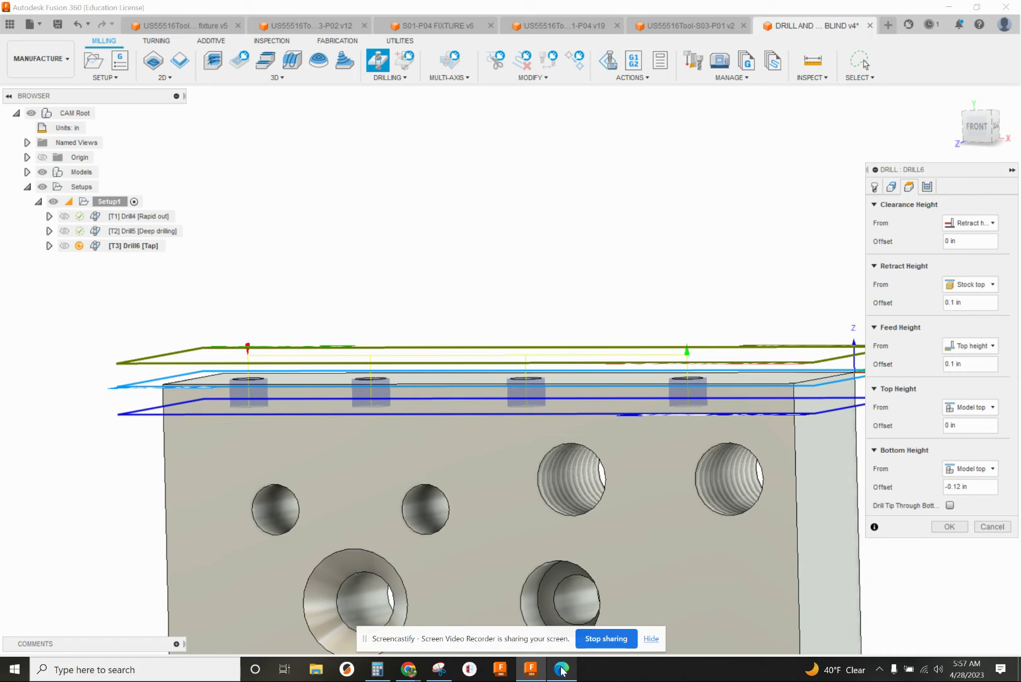
mouse_move(562, 669)
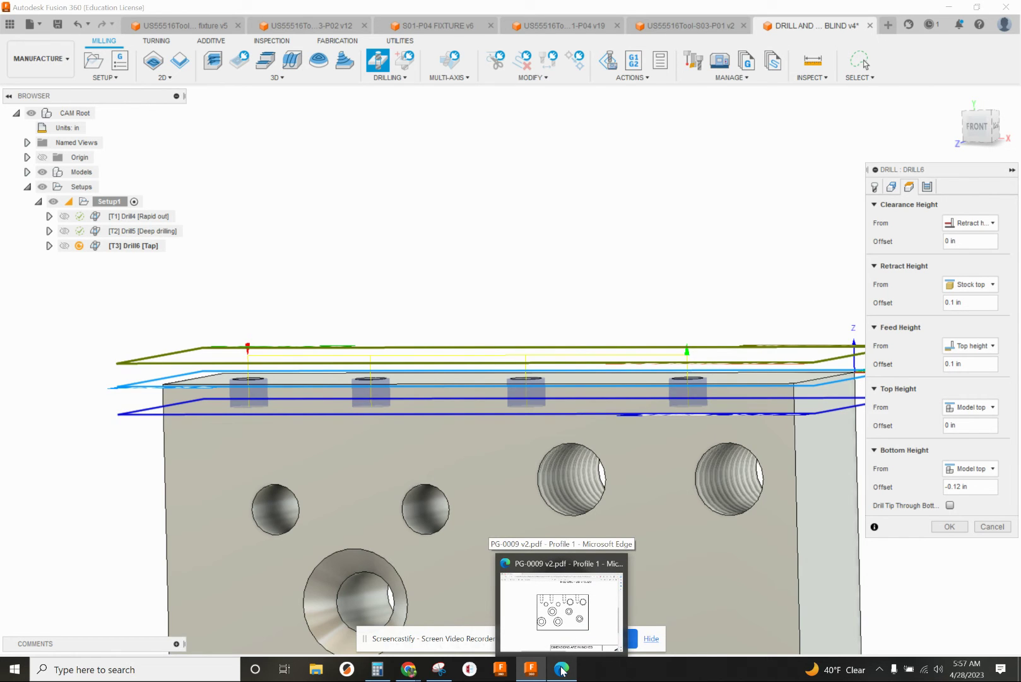
click(562, 669)
scroll(650, 483, up, 3)
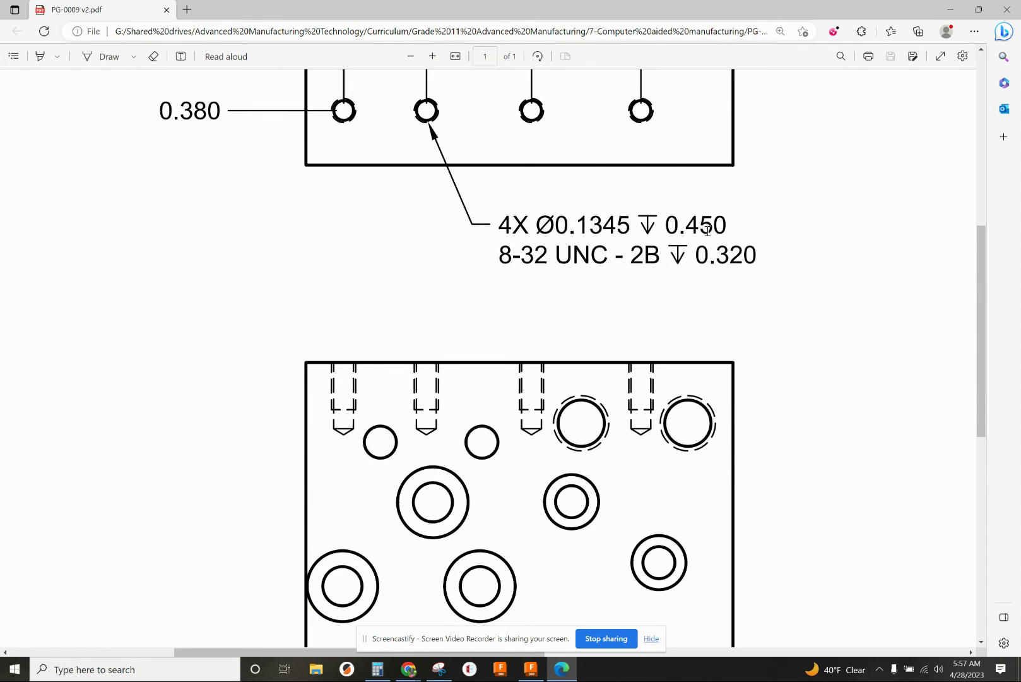
scroll(710, 239, up, 2)
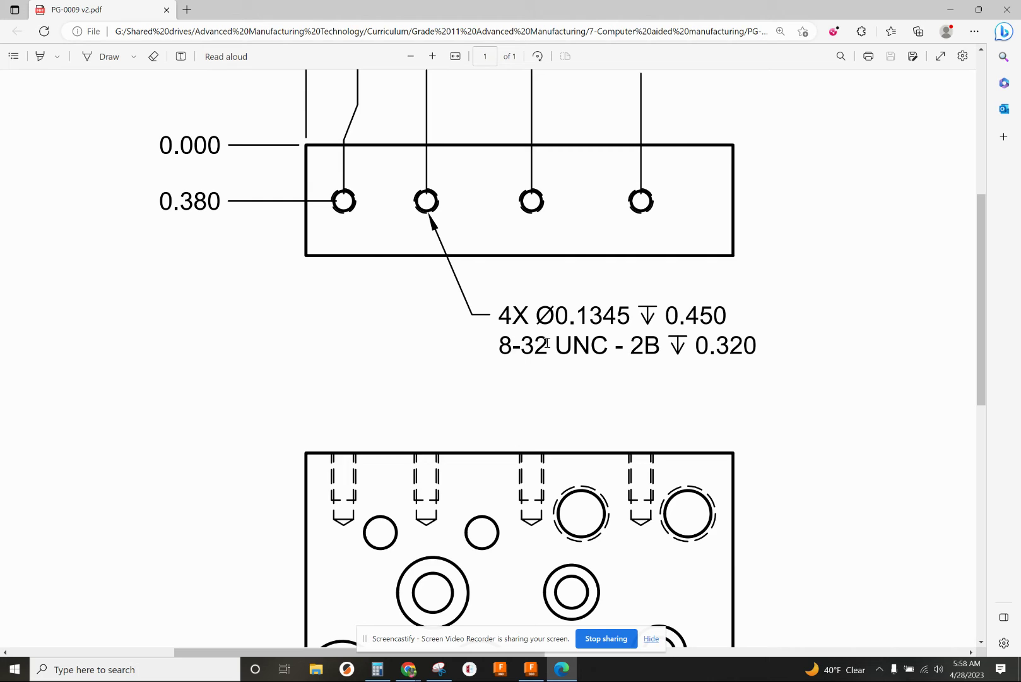
Step: Calculate two thread pitches in Calculator by dividing 1 by 32 and multiplying the result by 2
click(378, 669)
text(1 ÷ )
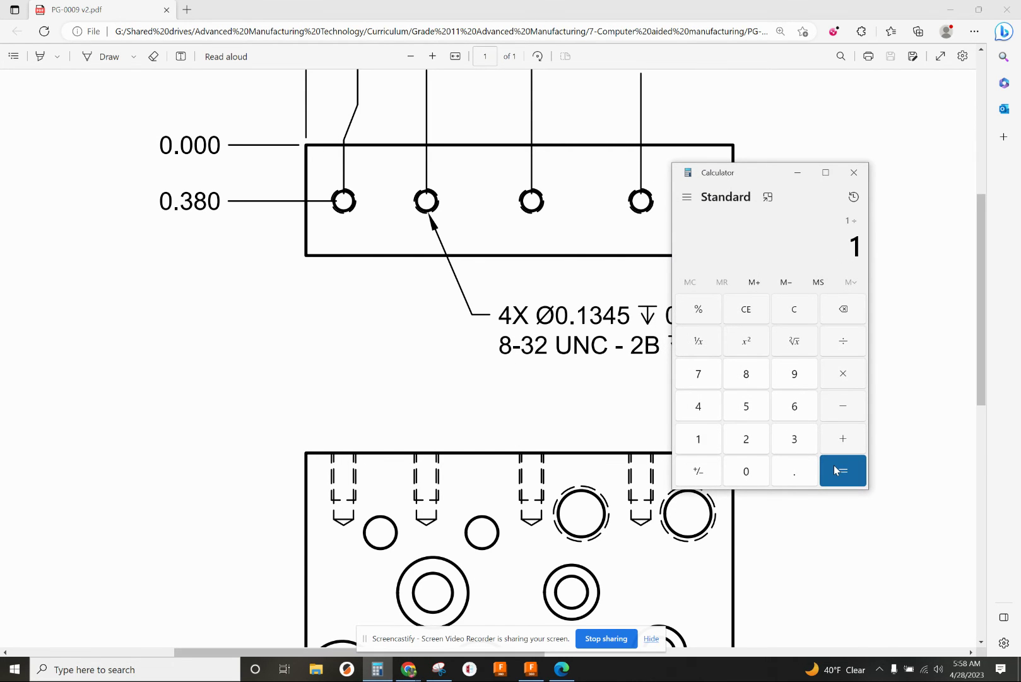
text(32)
click(835, 469)
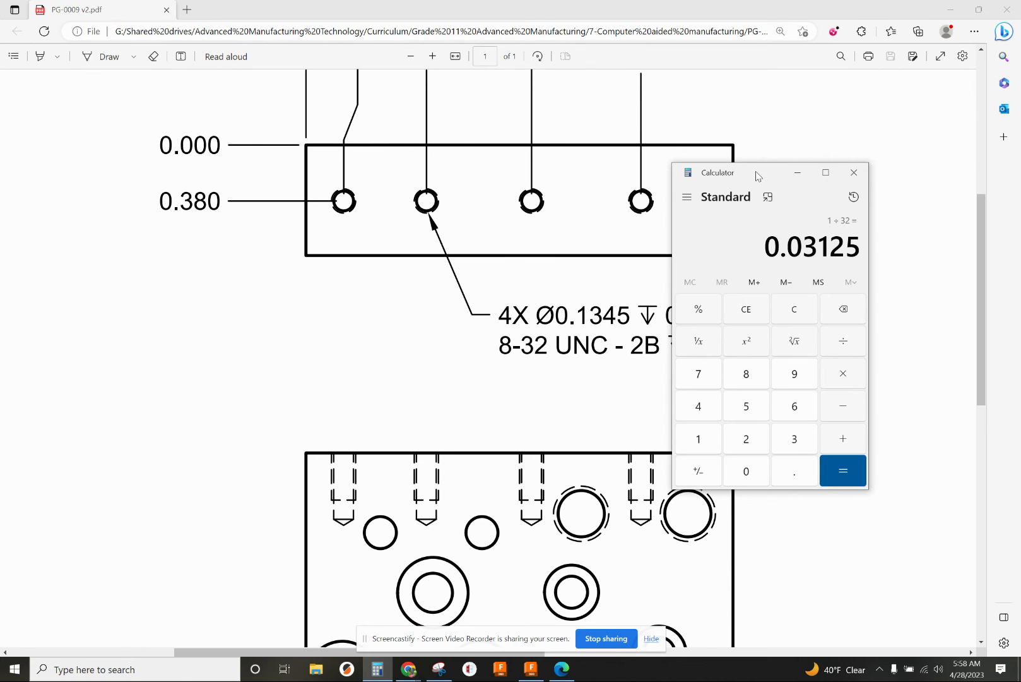
drag(756, 172, 818, 114)
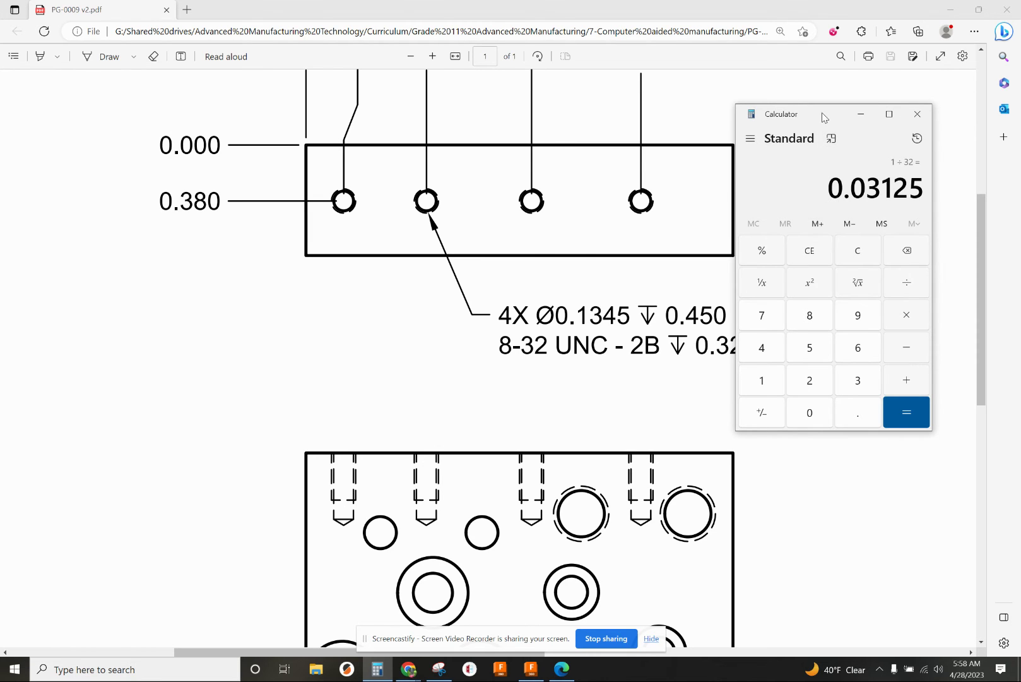
drag(821, 113, 839, 113)
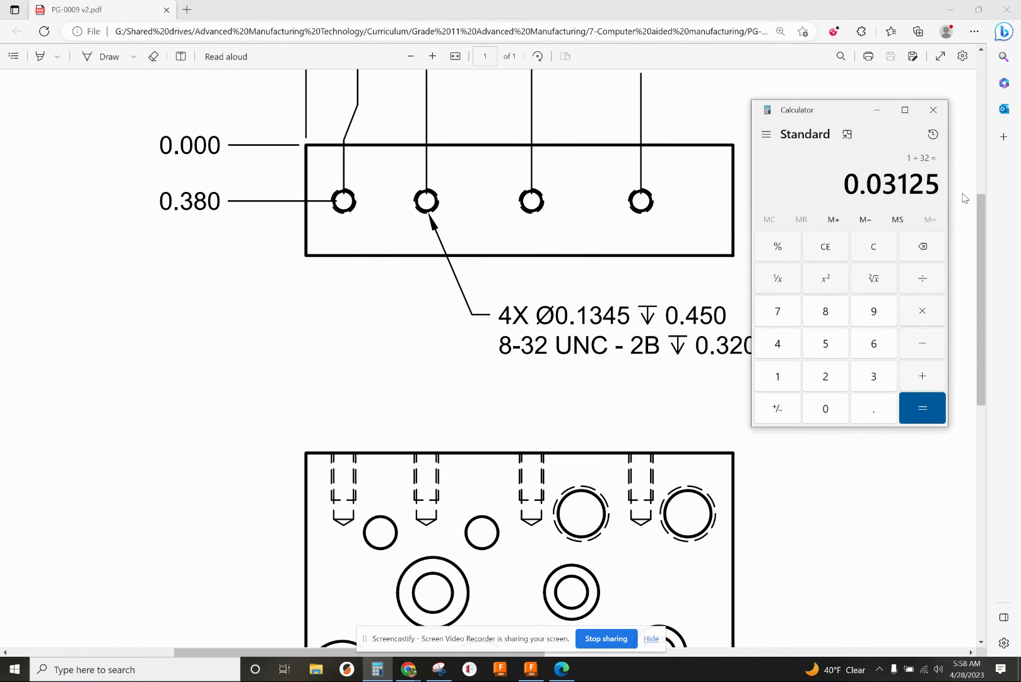
text(*2)
key(Return)
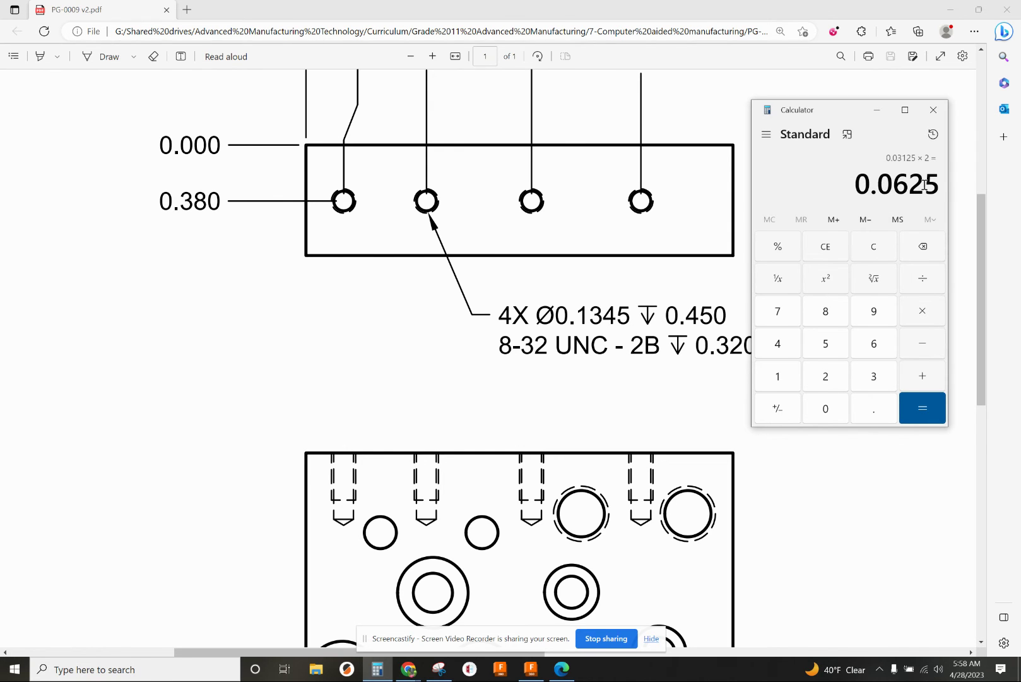
Step: Move the Calculator clear of the hole callout and add the 0.32 in thread depth to the two-pitch allowance
mouse_move(840, 117)
mouse_down()
mouse_move(700, 152)
mouse_move(370, 174)
mouse_up()
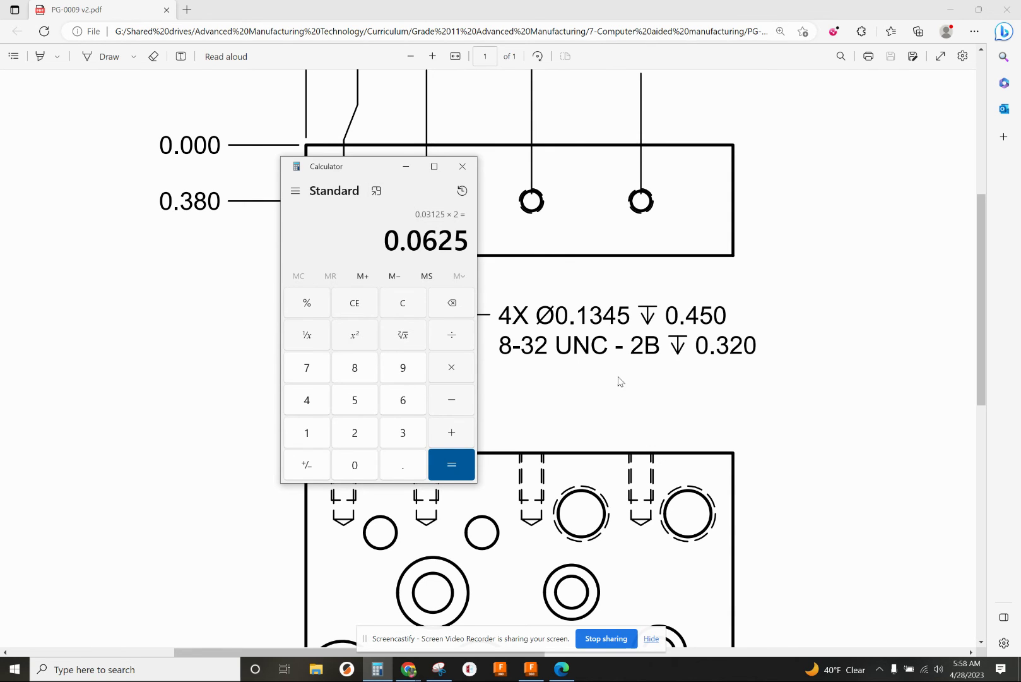
click(450, 435)
click(403, 467)
click(406, 434)
click(362, 437)
click(447, 466)
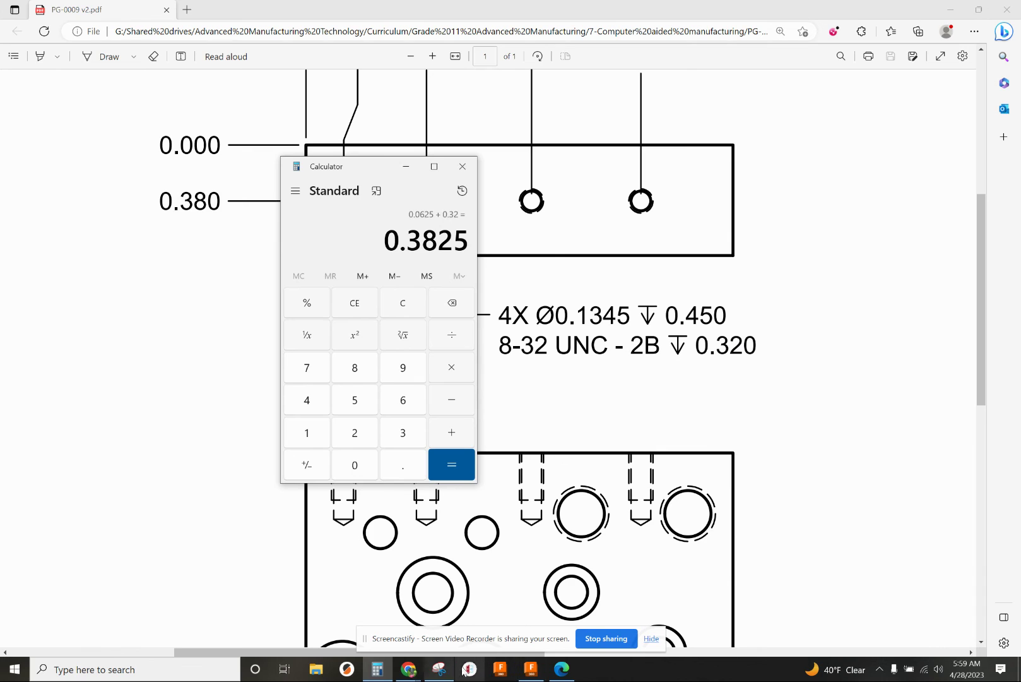
Step: Back in Fusion 360, set the tap's bottom height offset to -0.383 in from the model top and generate the operation
click(530, 670)
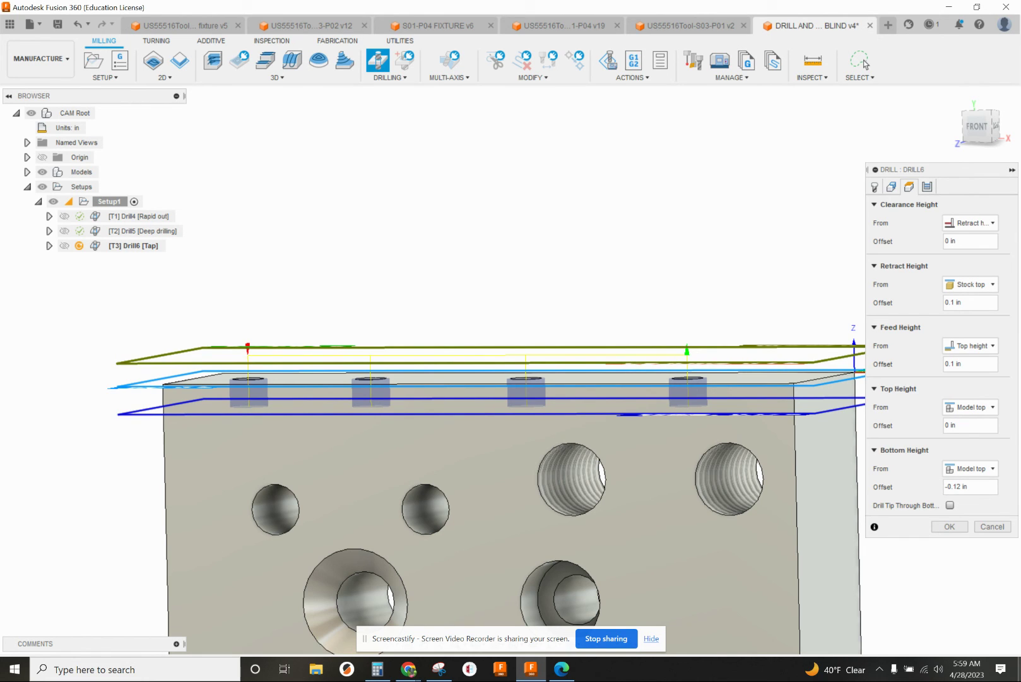
click(962, 486)
click(964, 529)
text(.383)
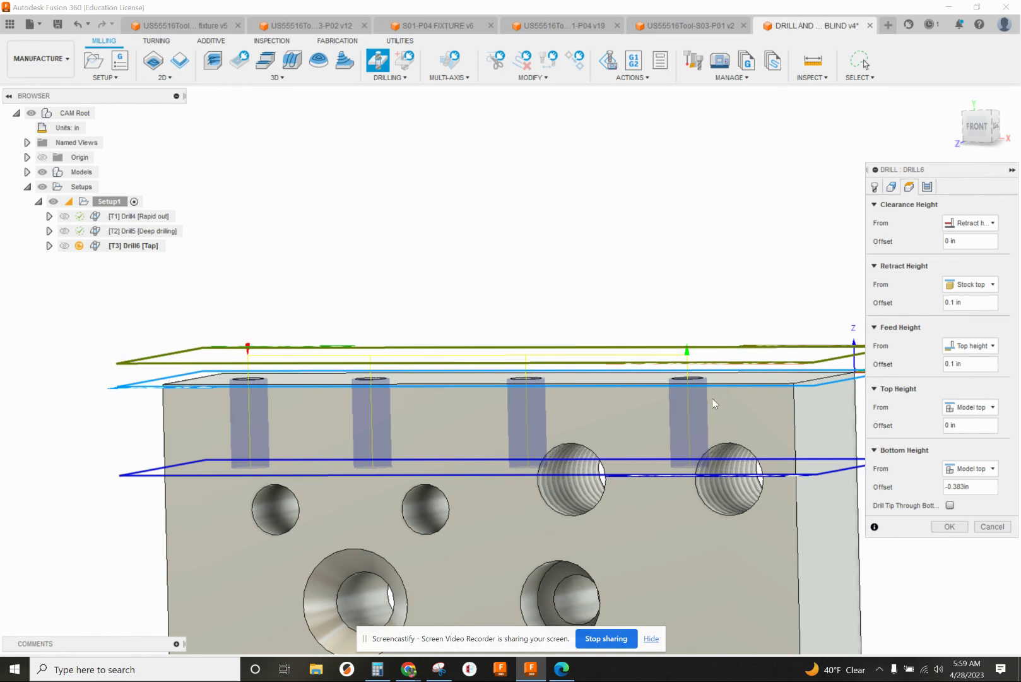
shift+middle_drag(712, 397, 672, 355)
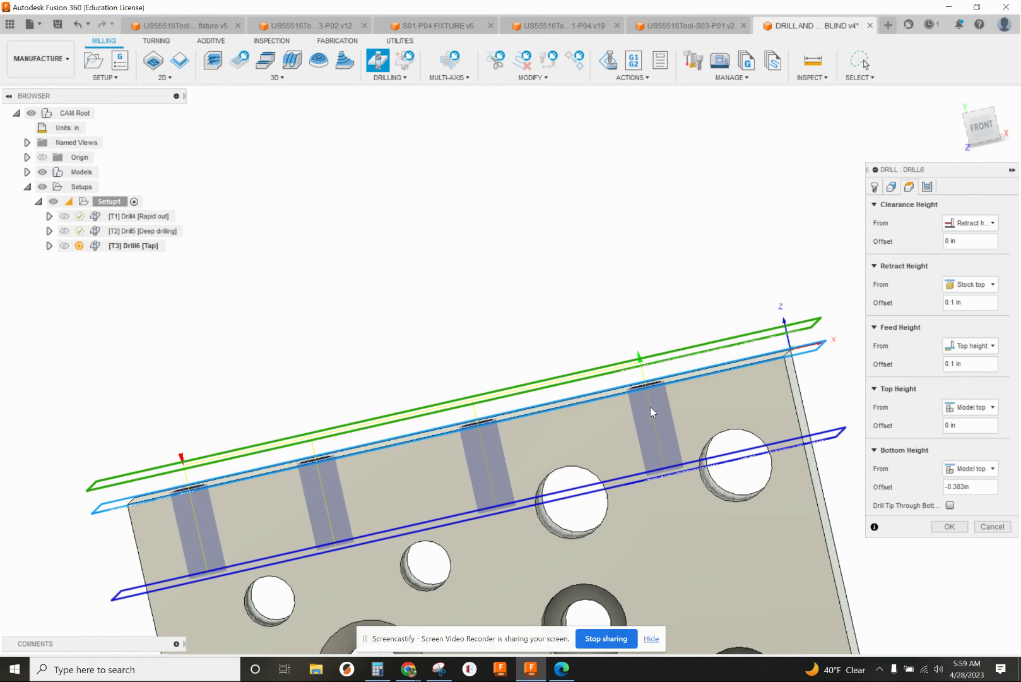
shift+middle_drag(645, 440, 626, 462)
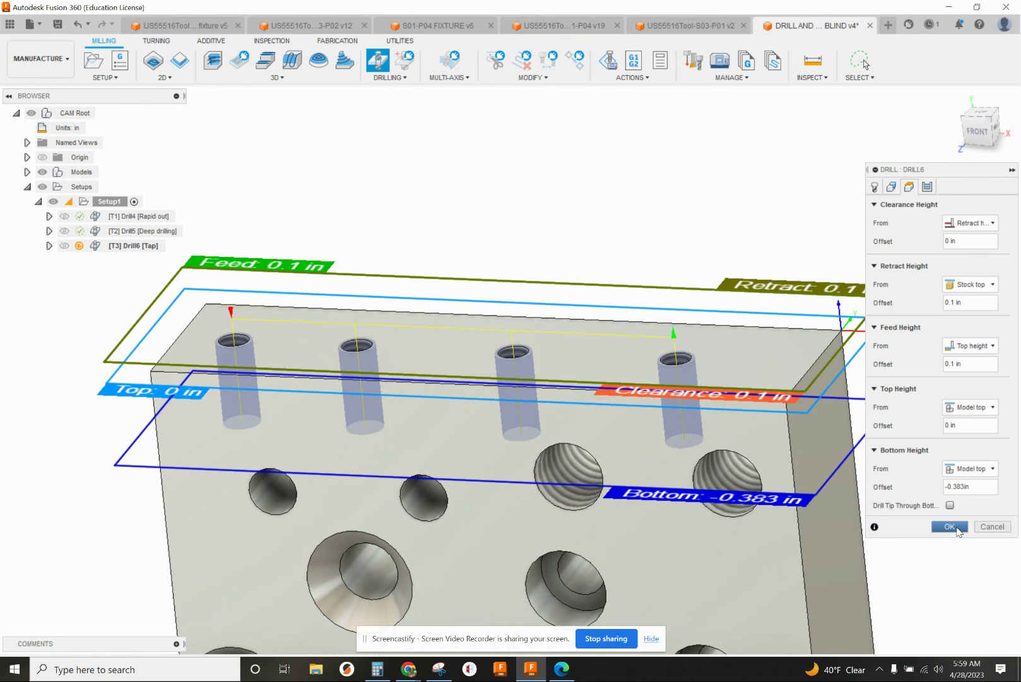
click(950, 526)
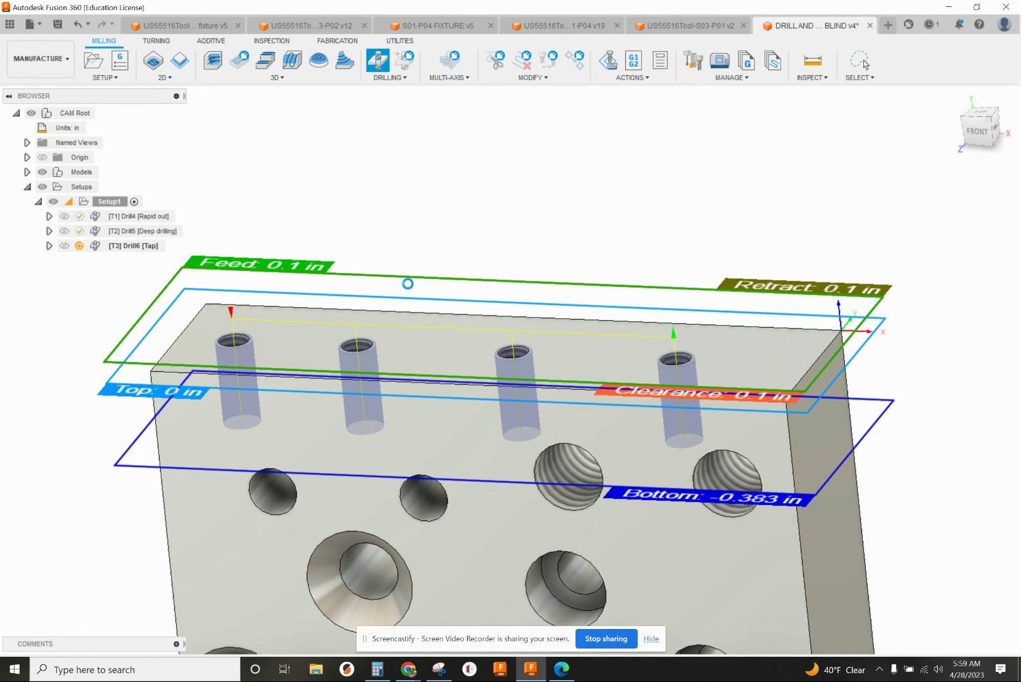
Step: Simulate all of Setup1's operations with the machine simulation and play the toolpaths
click(103, 203)
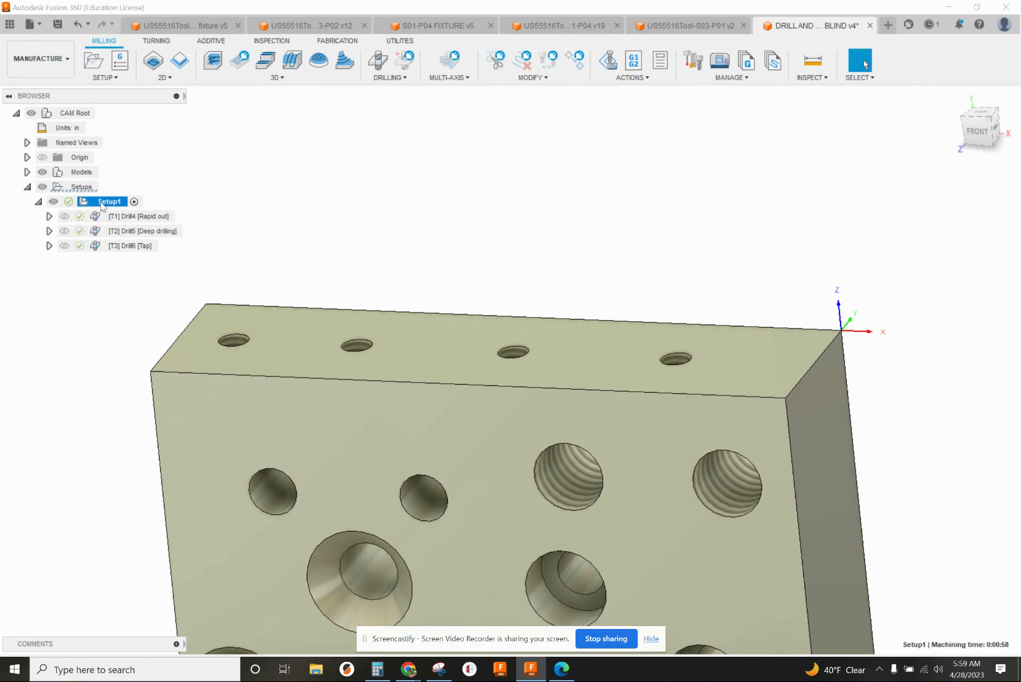
click(603, 65)
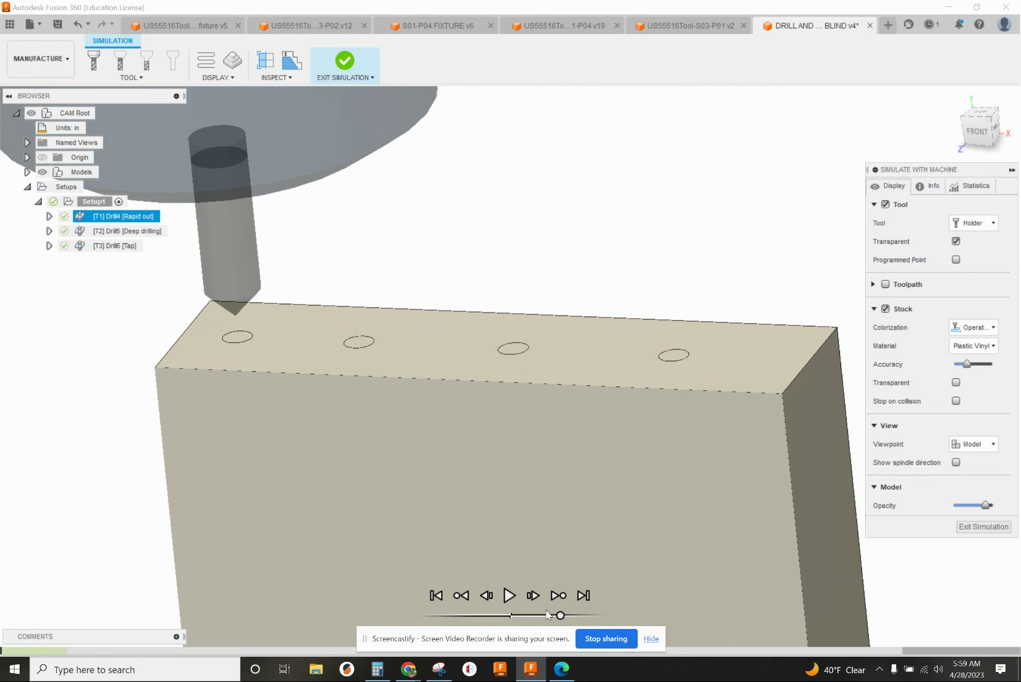
click(508, 595)
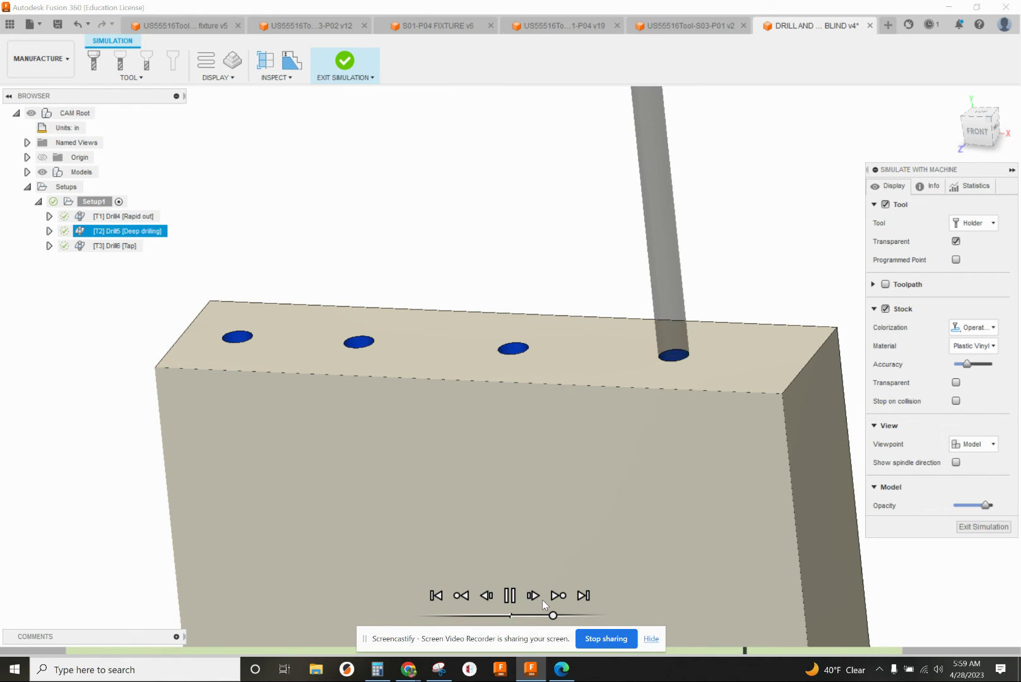
Step: Examine the four simulated tapped holes on the block's top face up close for thread and drill depth, and exit the simulation
shift+middle_drag(485, 417, 483, 474)
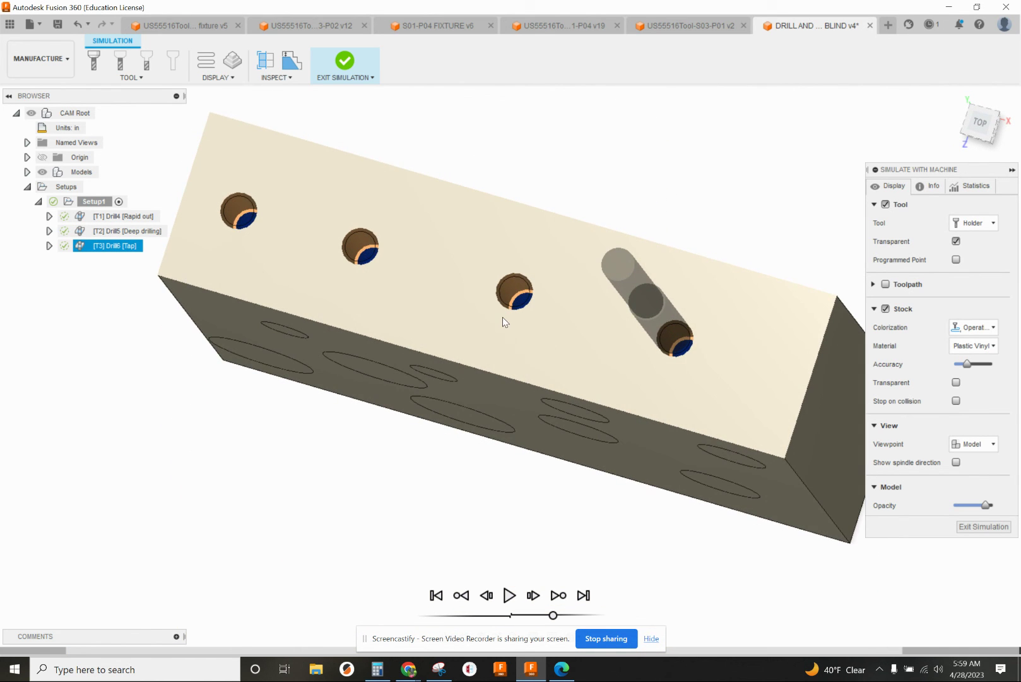
scroll(503, 322, up, 10)
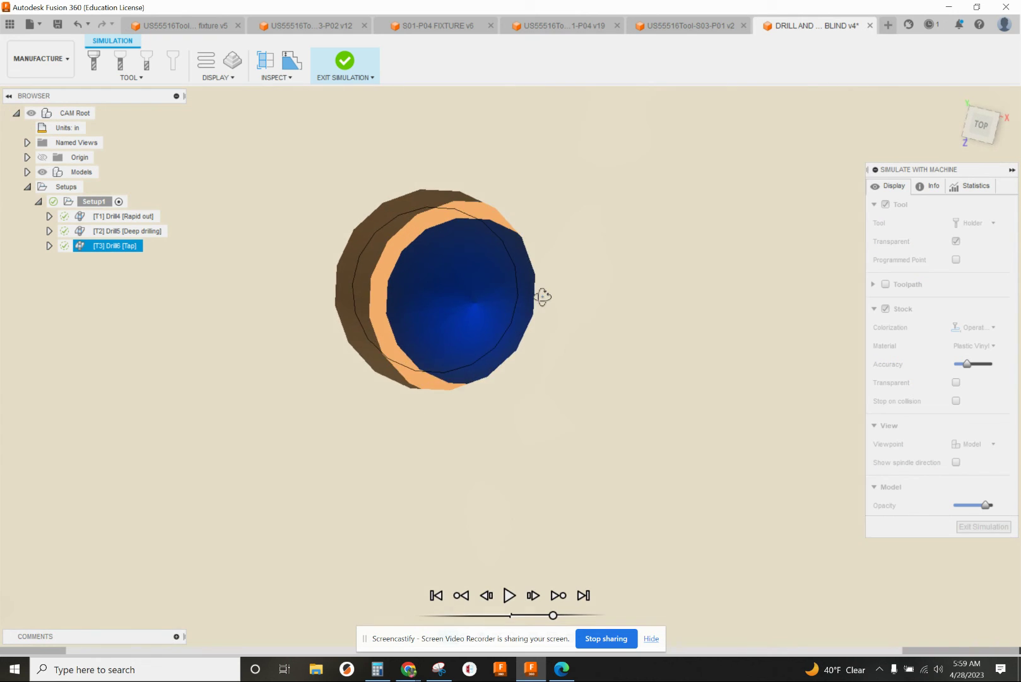
shift+middle_drag(543, 296, 417, 292)
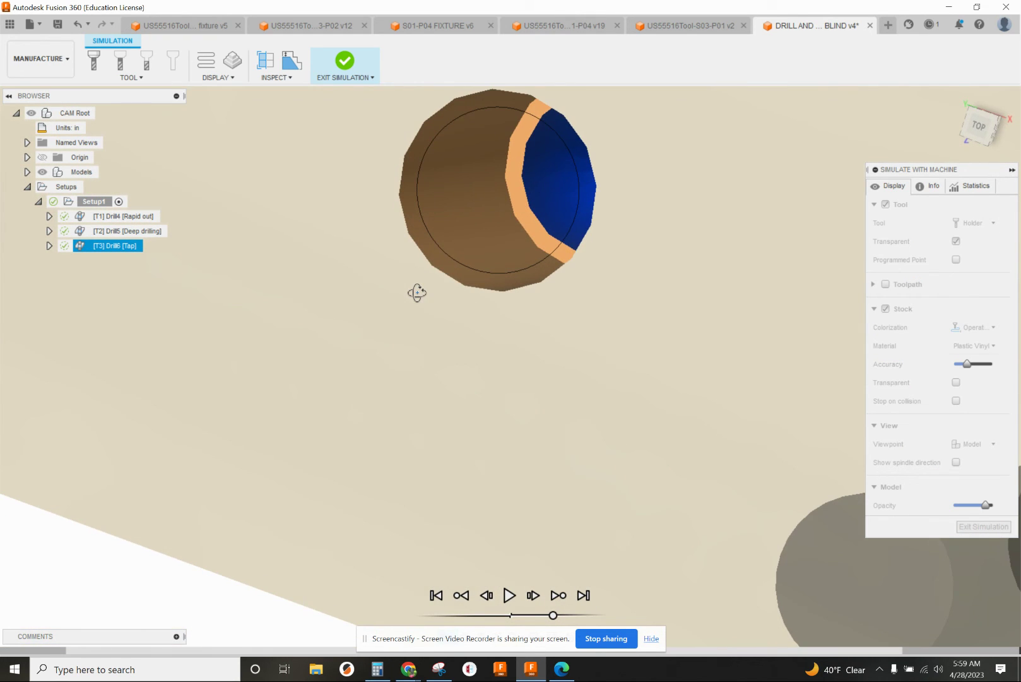
scroll(524, 177, down, 5)
shift+middle_drag(499, 246, 503, 194)
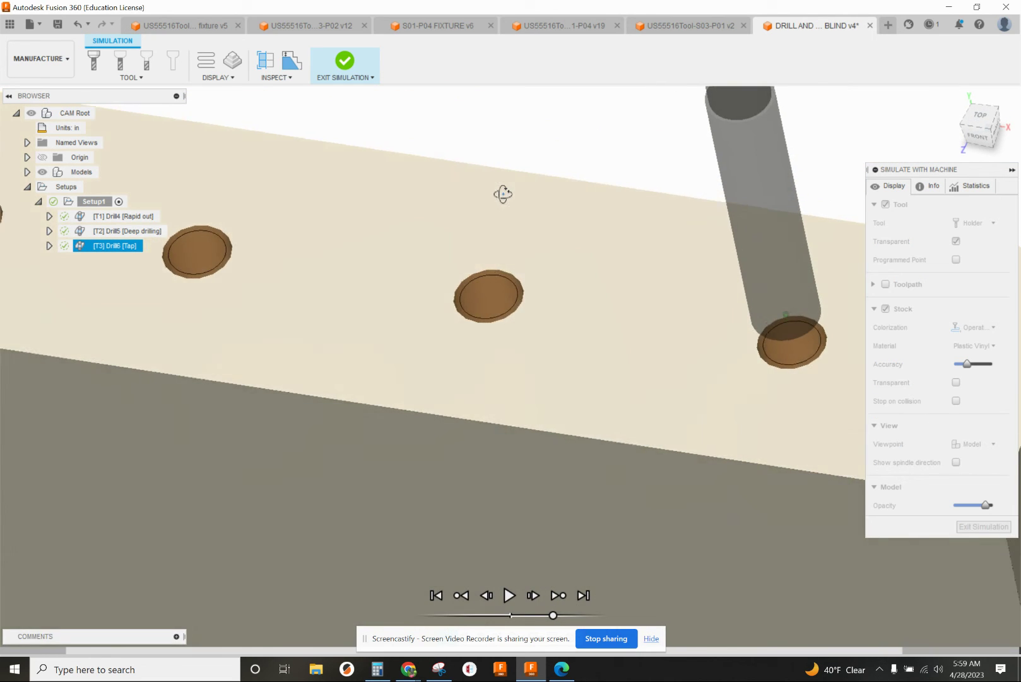
key(F6)
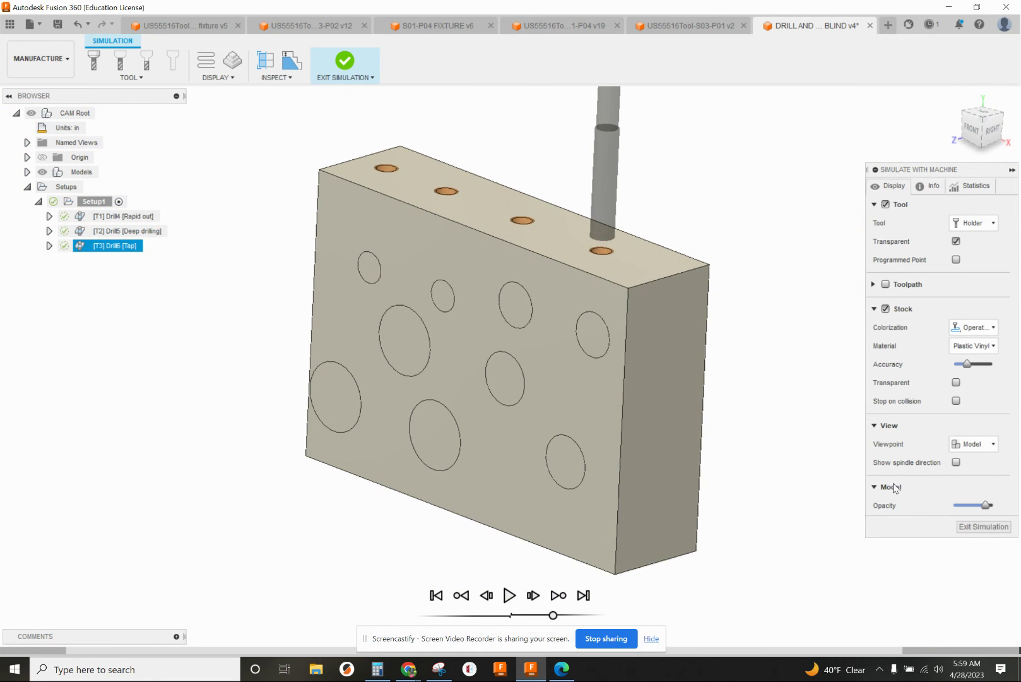
click(983, 525)
shift+middle_drag(747, 456, 786, 437)
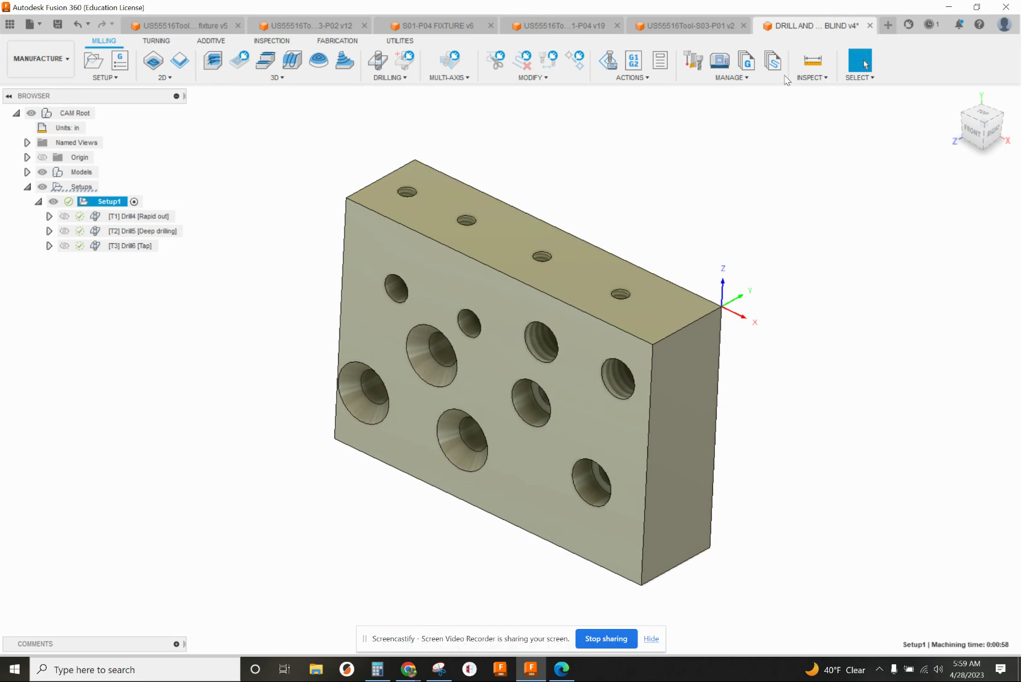
Step: Create an NC program from Setup1's operations and disable the Preload tool option in its post properties
click(637, 64)
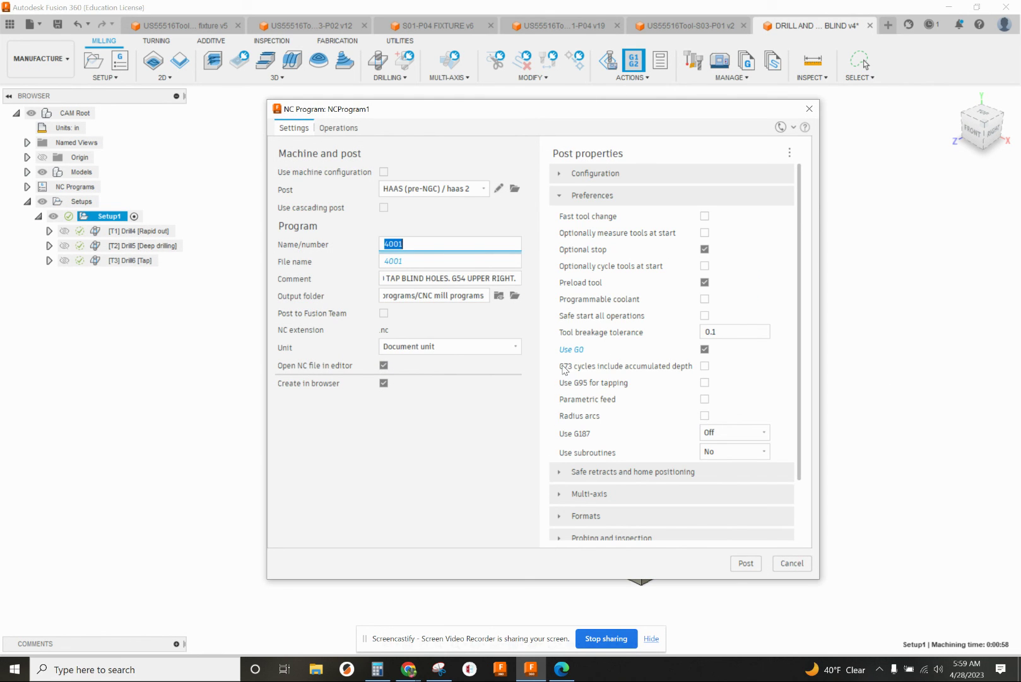
click(704, 282)
scroll(704, 282, down, 1)
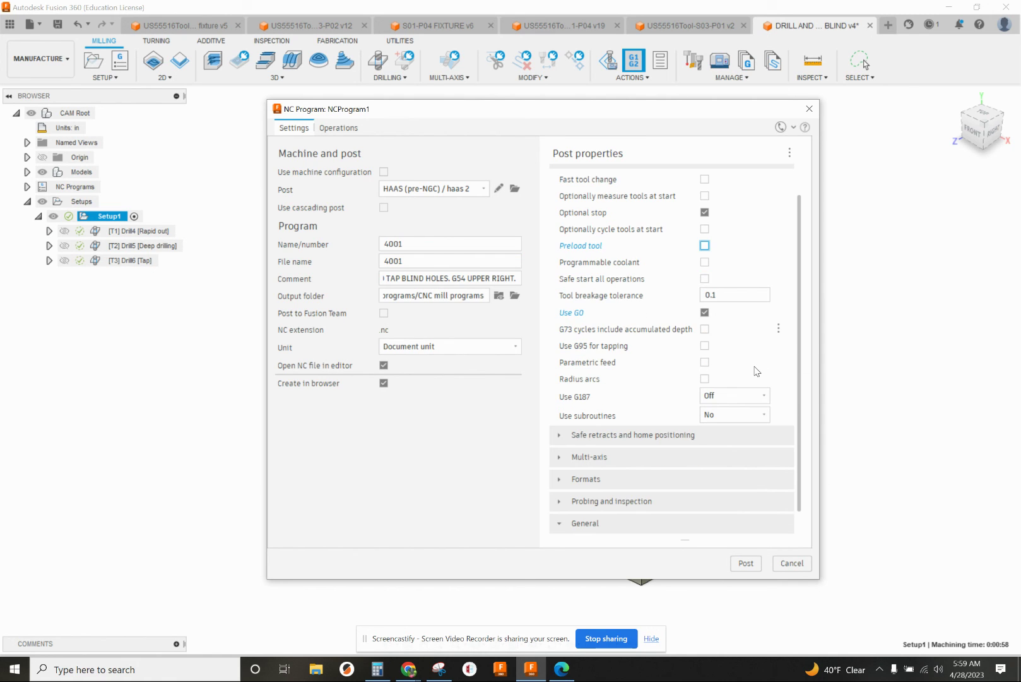